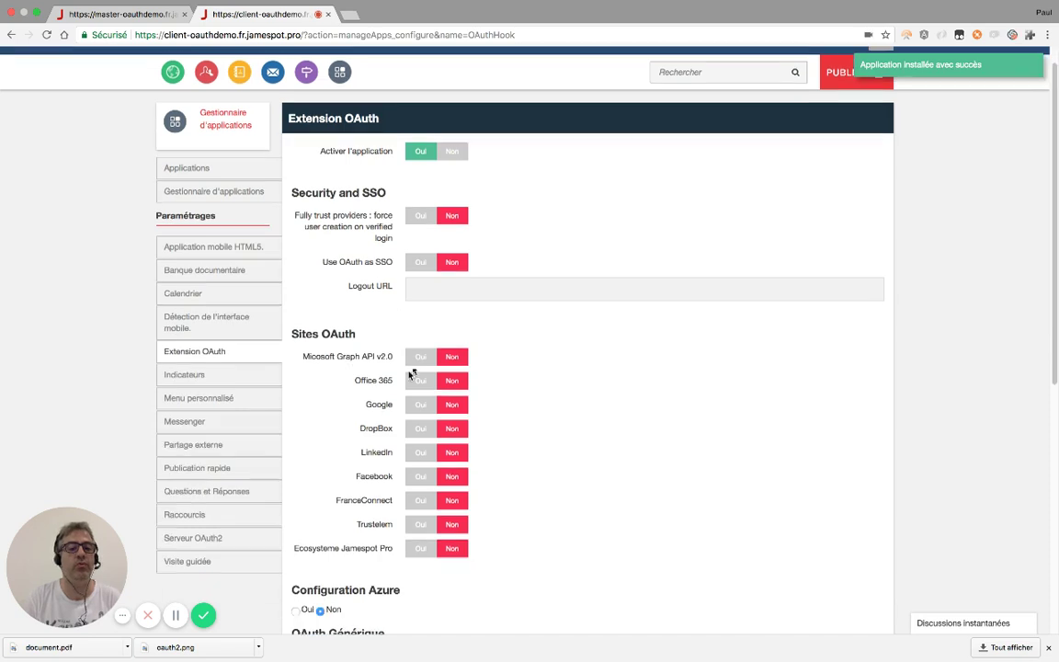
Copy the Redirect URI from the generic OAuth section of the OAuth extension settings
scroll(458, 414, "down", 2)
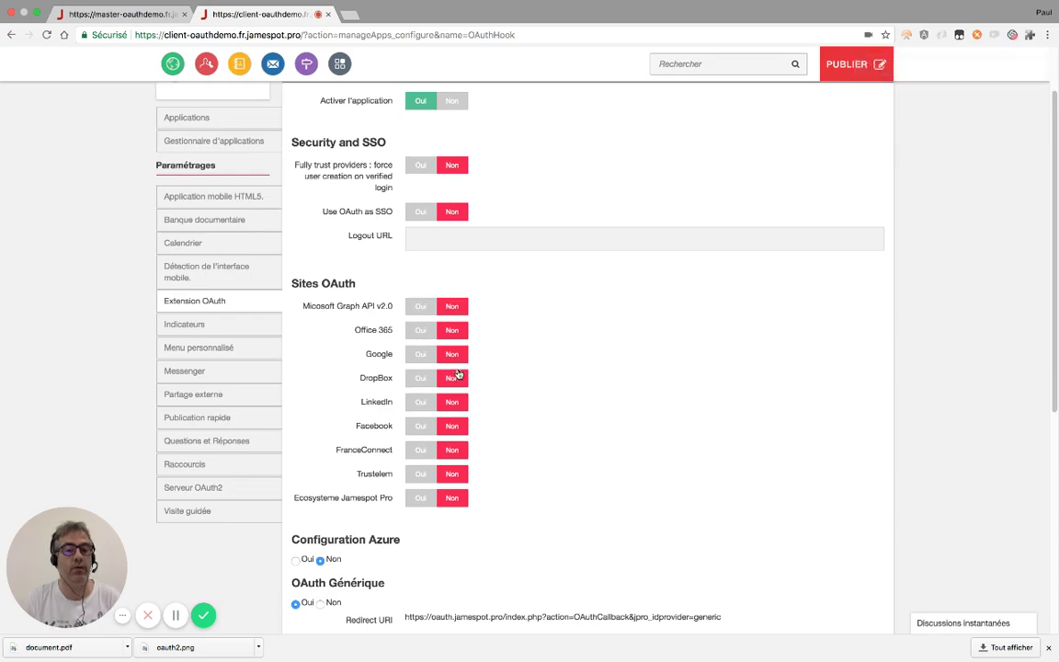
scroll(414, 350, "down", 6)
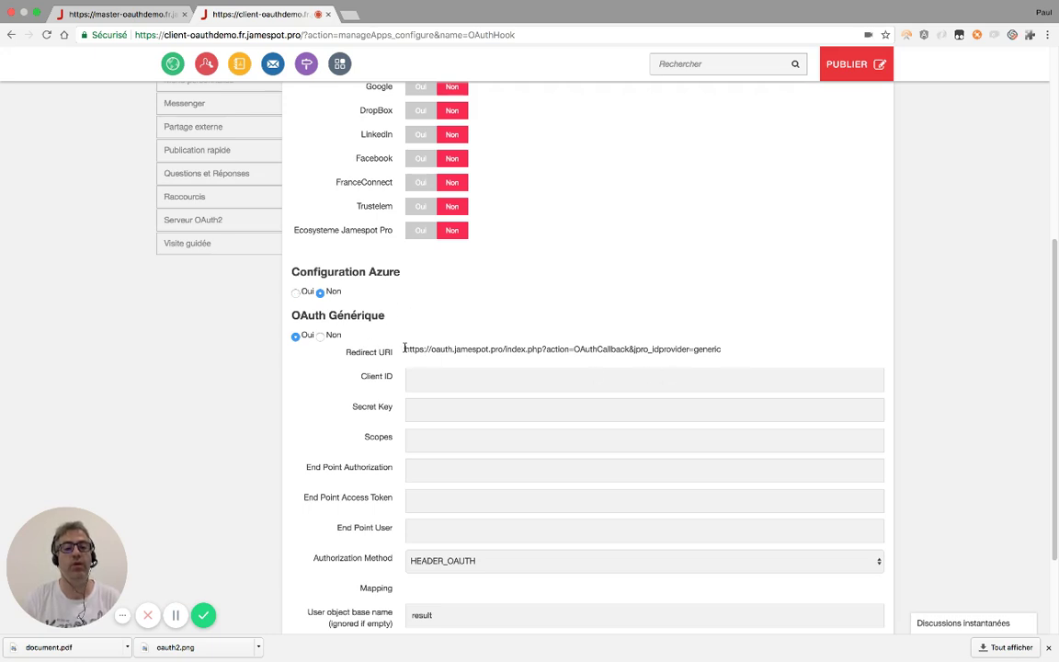
left_click_drag(404, 348, 724, 360)
key("ctrl+c")
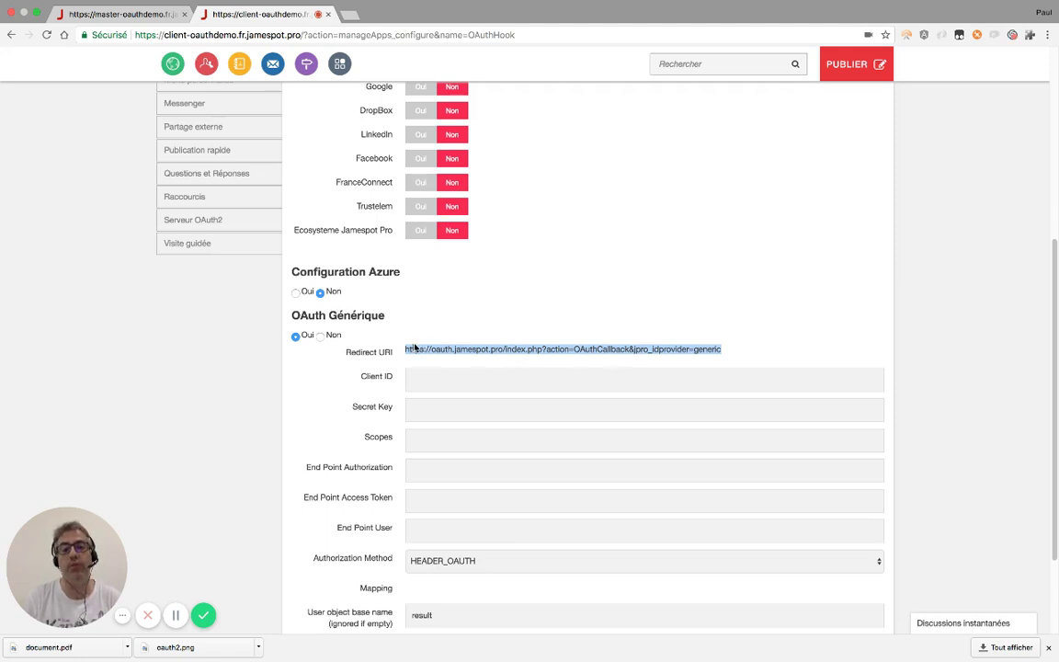
On the master platform, close the document preview and start a new application in Serveur OAuth2
left_click(116, 13)
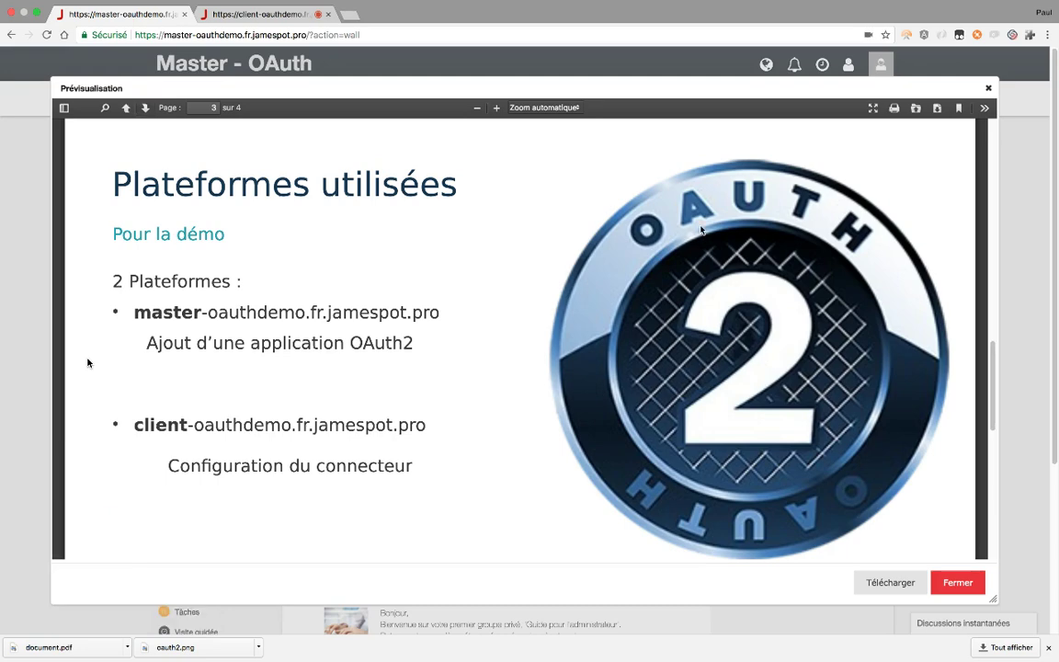
left_click(988, 88)
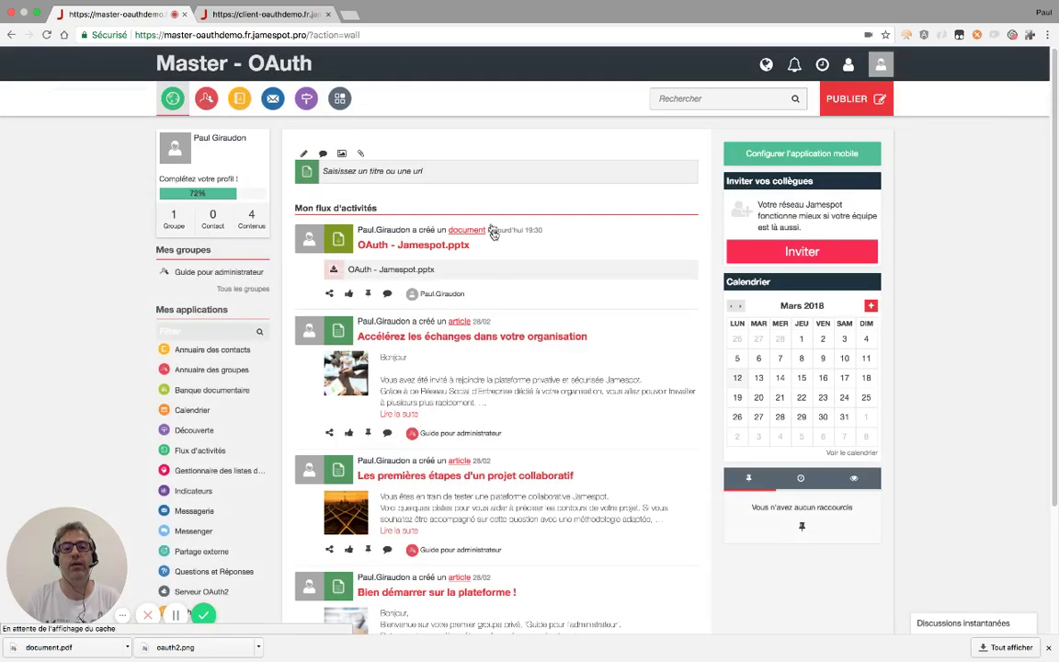
scroll(536, 228, "down", 2)
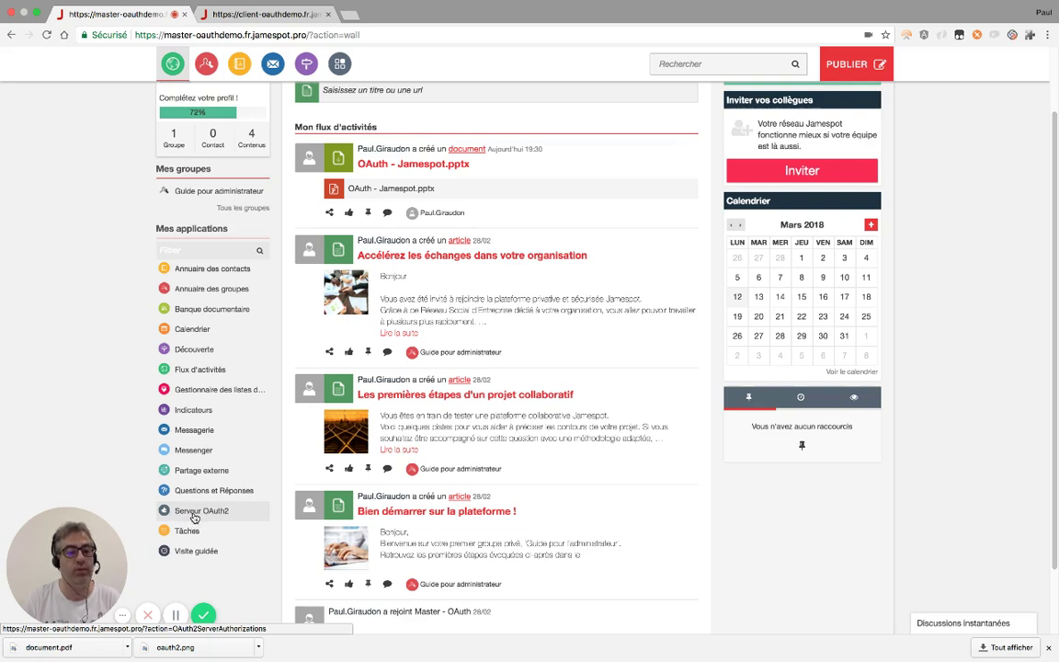
left_click(194, 518)
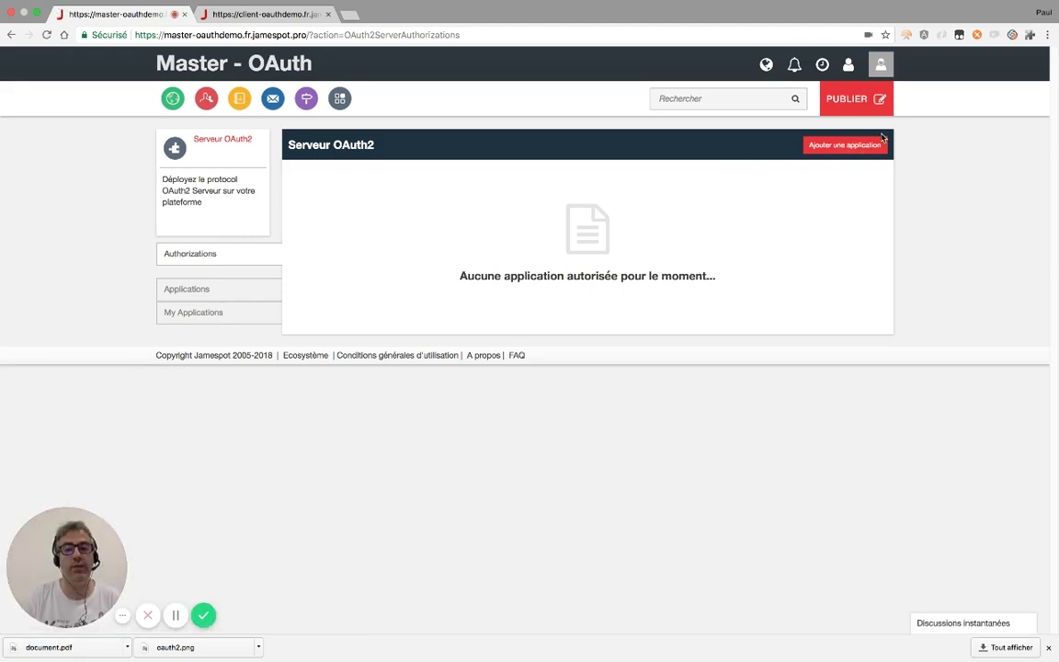
left_click(831, 147)
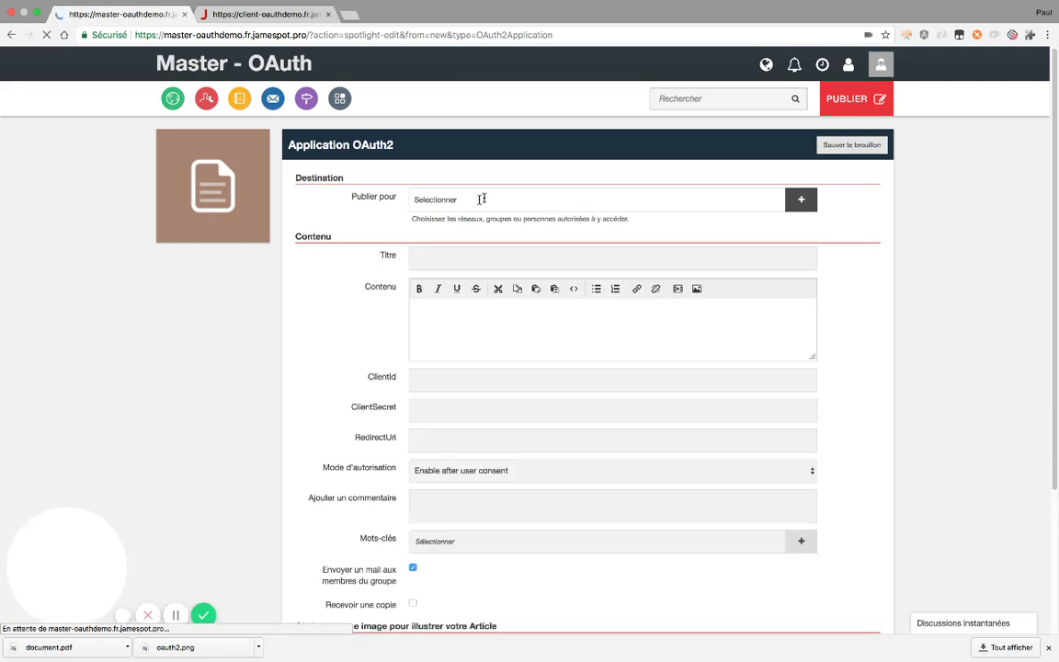
Publish the OAuth2 application for the platform owner's account and title it "Mon login pour Client"
left_click(485, 198)
type("paul")
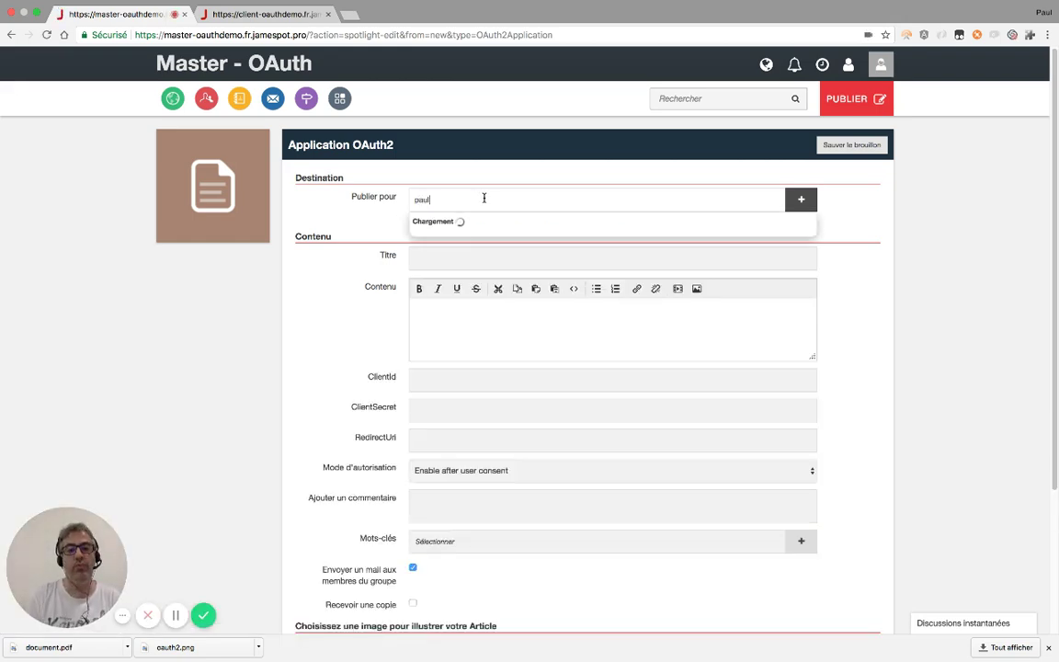
left_click(452, 239)
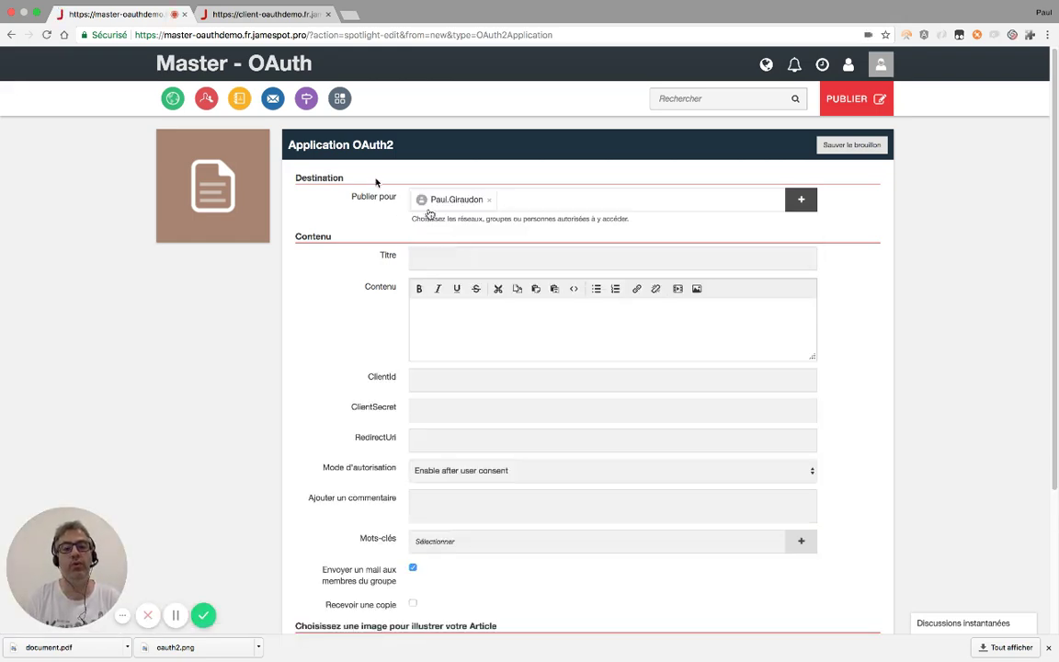
left_click(449, 259)
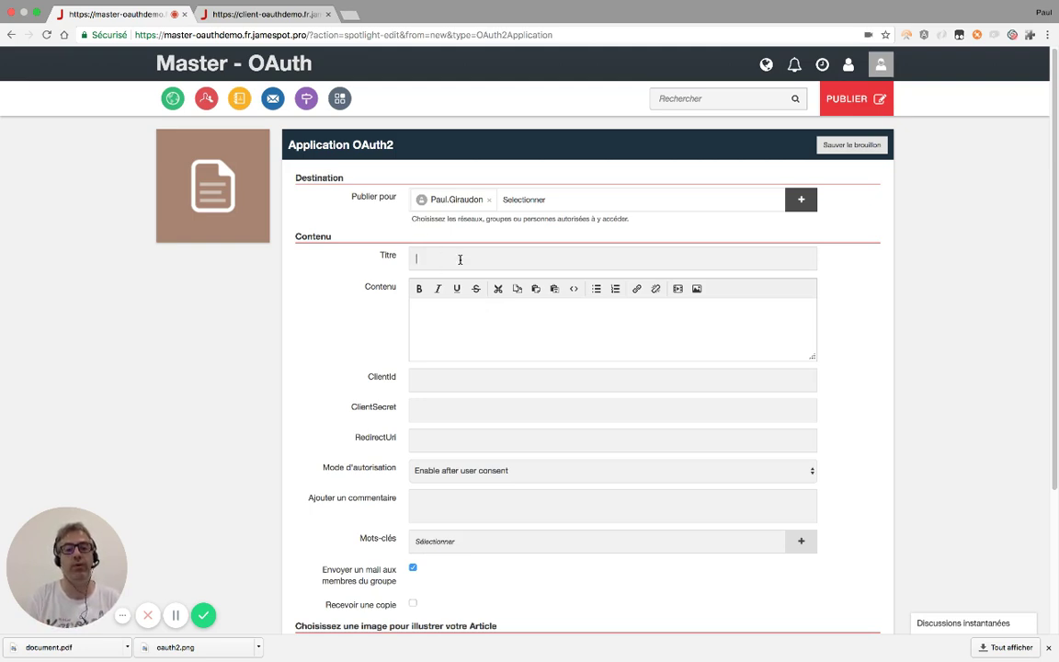
type("Mon ")
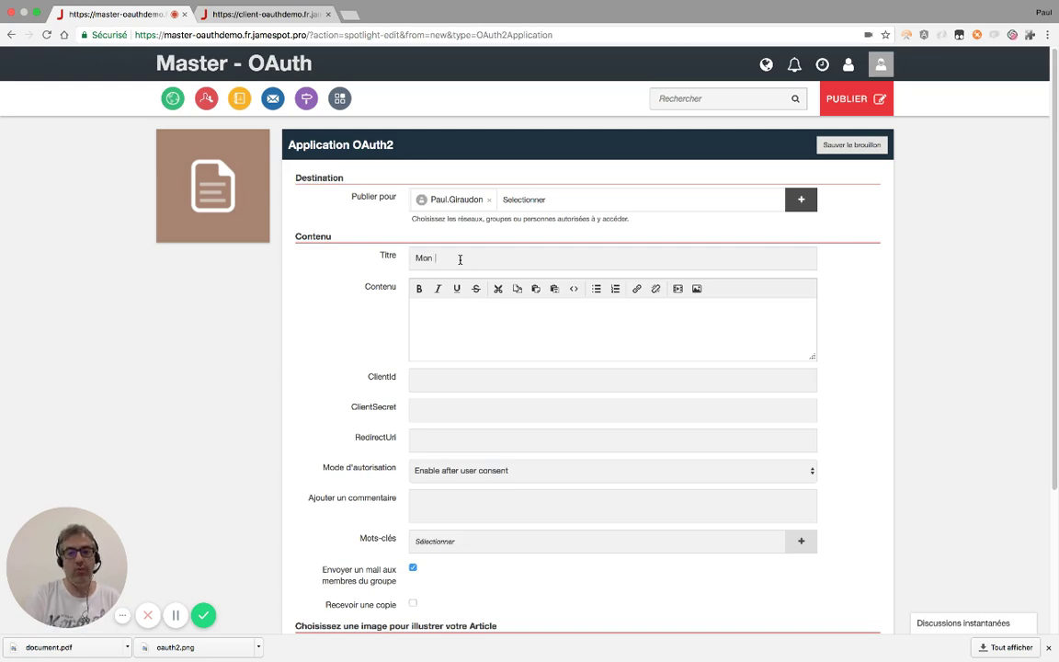
type("login pau")
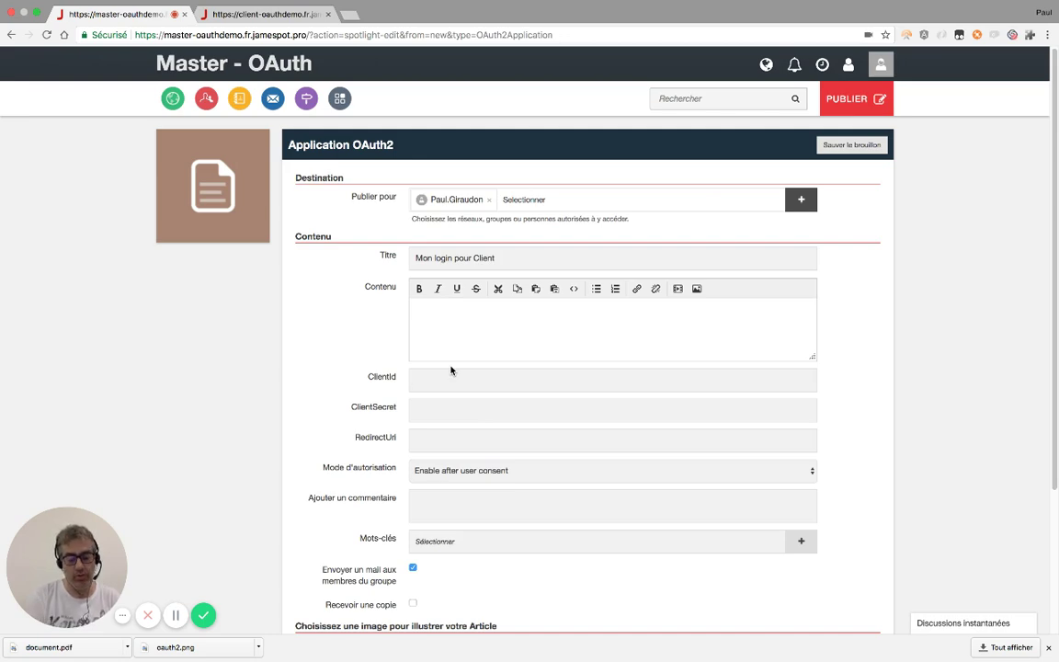
Set the application's ClientId to "un-client-id" and paste the copied redirect address as its RedirectUri
type("un-")
key("Down")
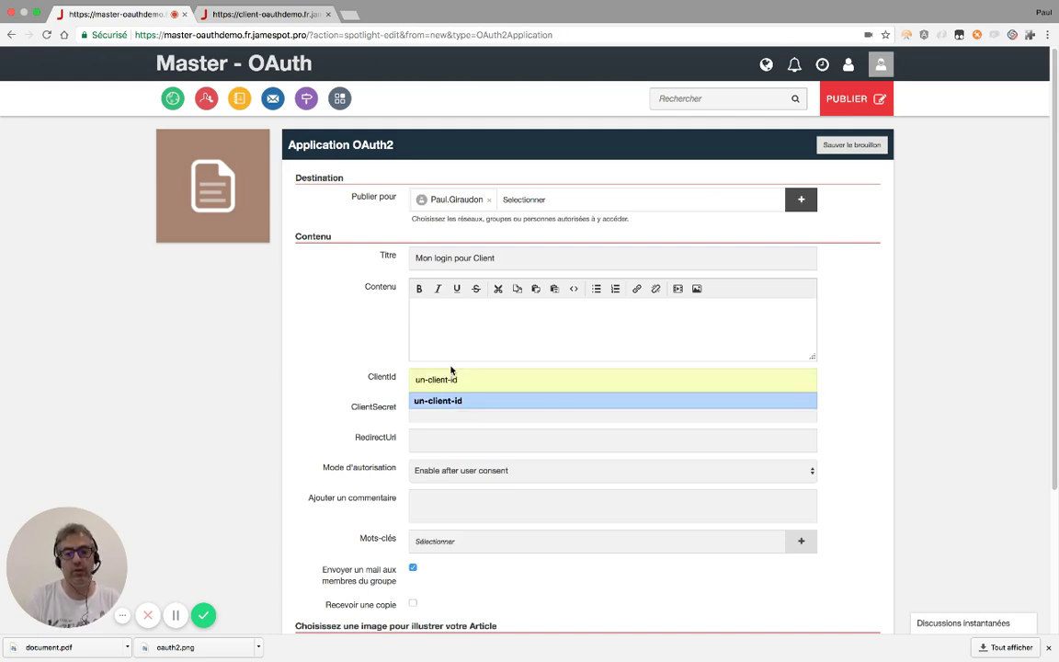
key("Return")
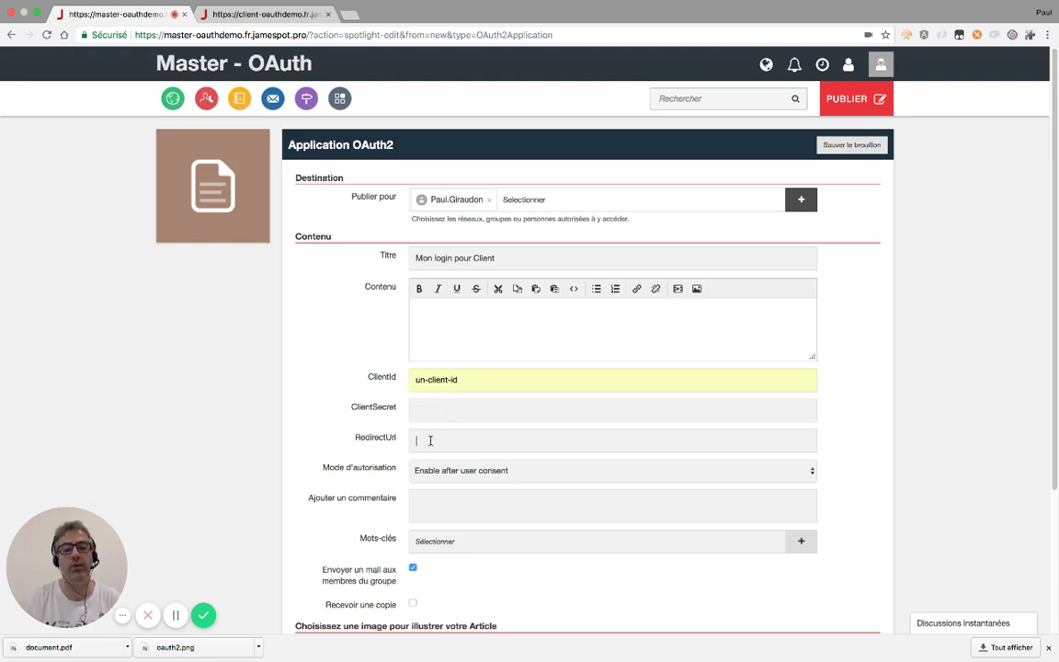
left_click(429, 440)
key("ctrl+v")
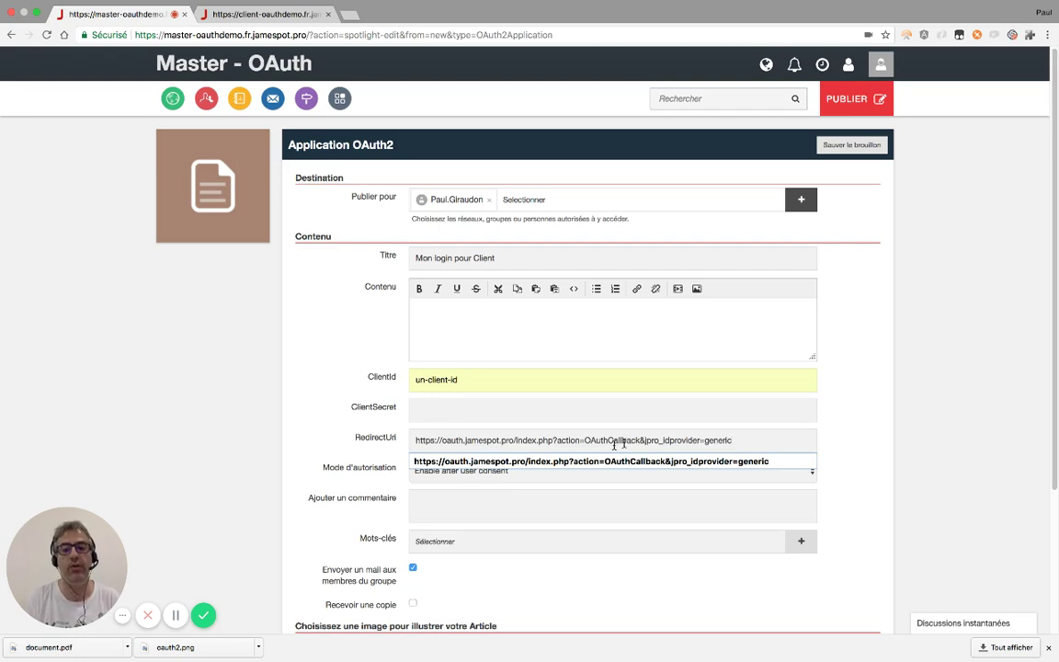
Set the authorization mode to "Automatically accepted for all users" and publish the application
left_click(438, 473)
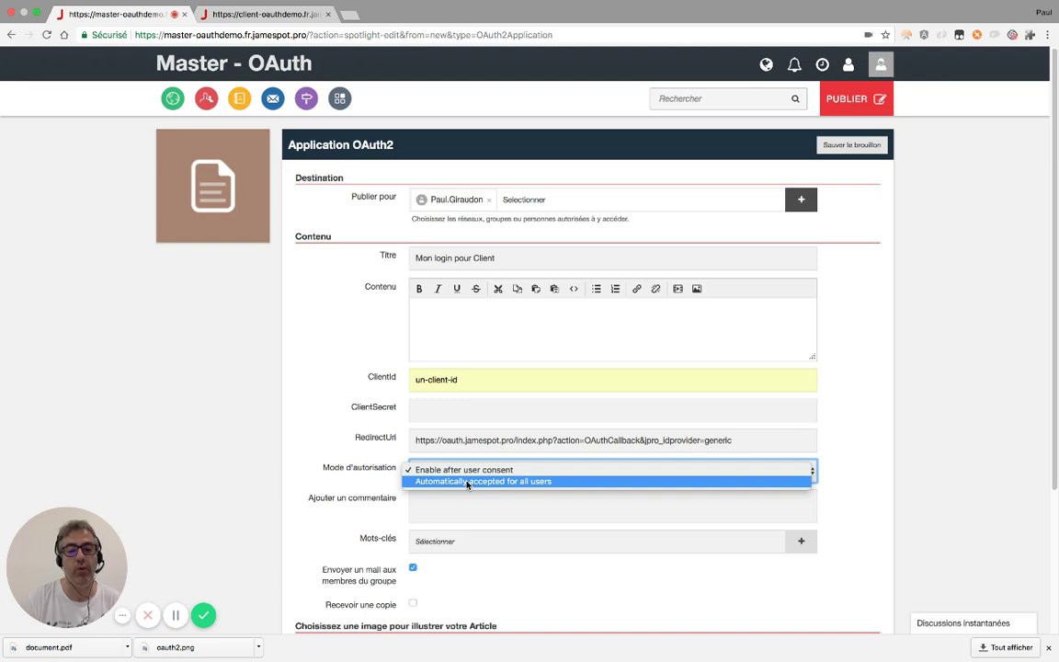
left_click(467, 482)
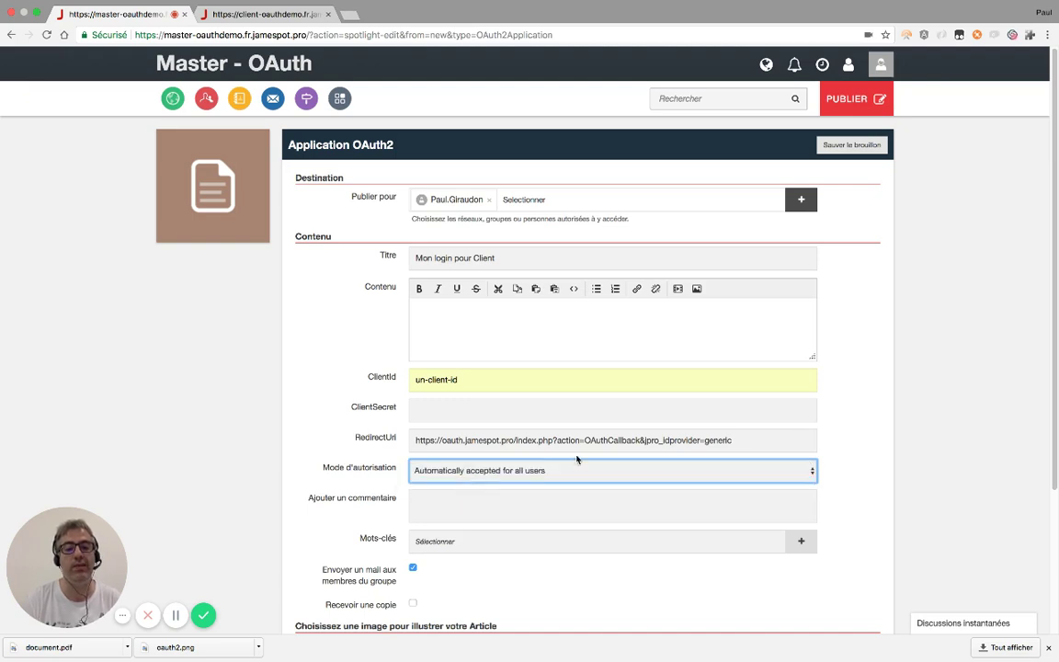
scroll(905, 425, "down", 2)
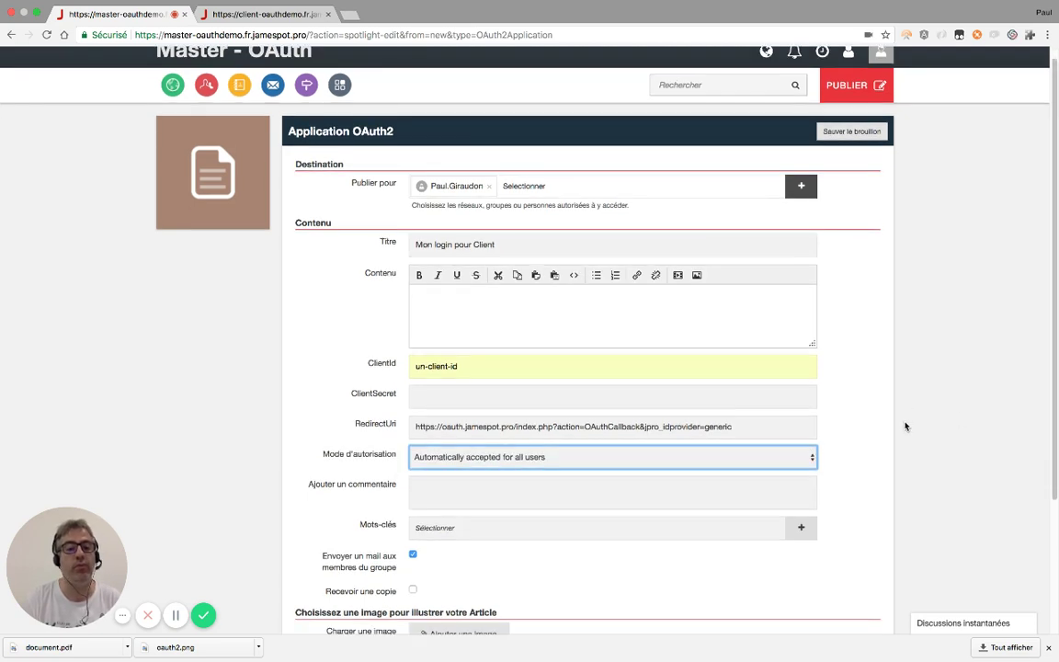
scroll(906, 425, "down", 1)
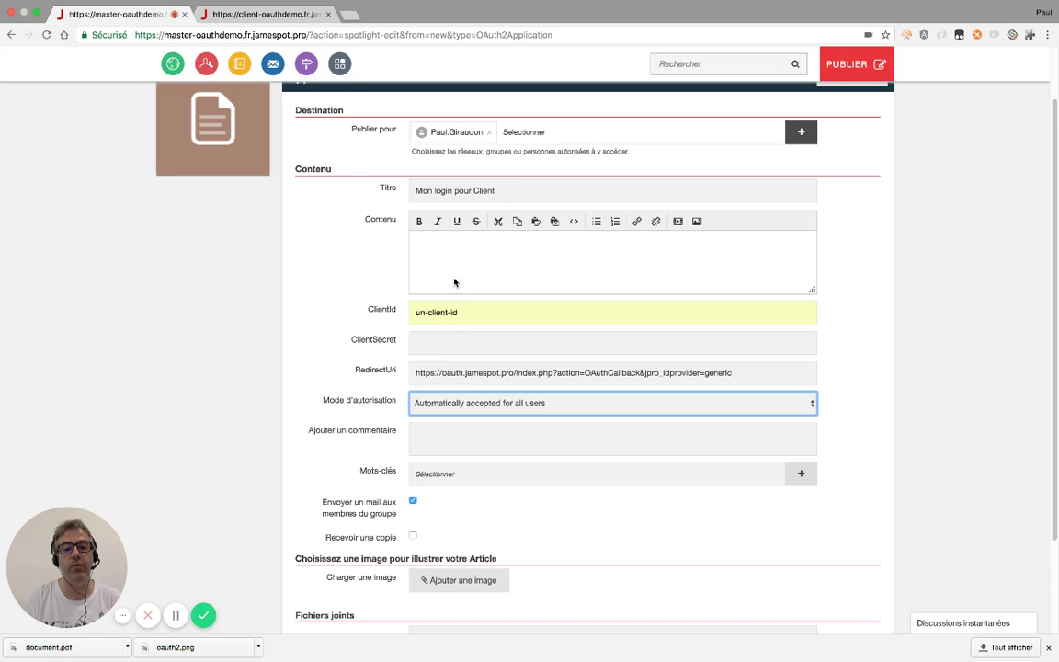
scroll(622, 555, "down", 4)
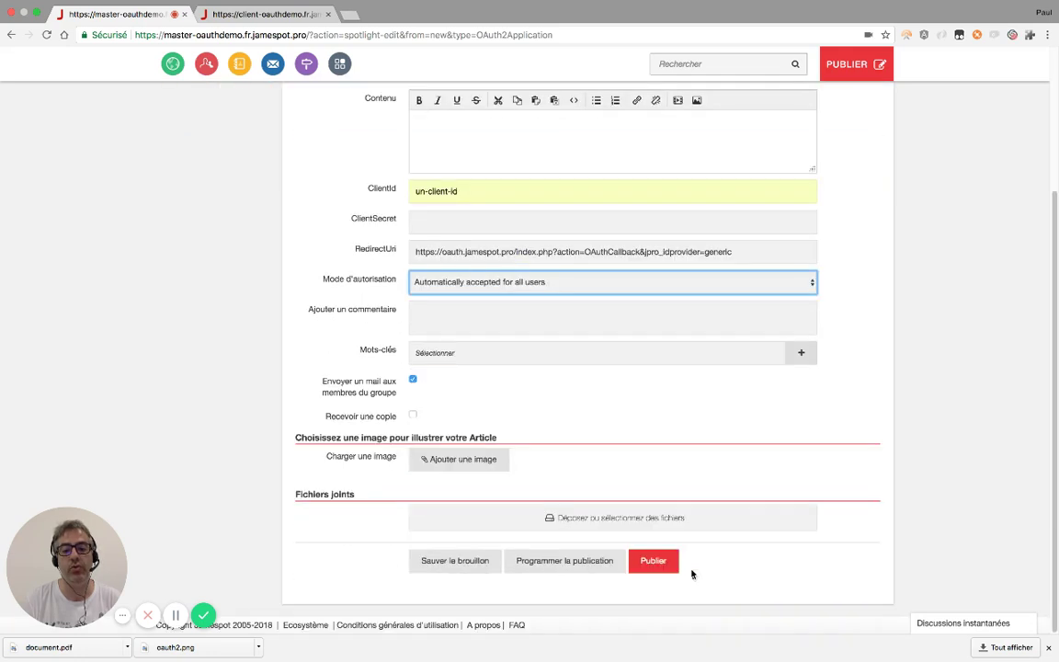
left_click(632, 558)
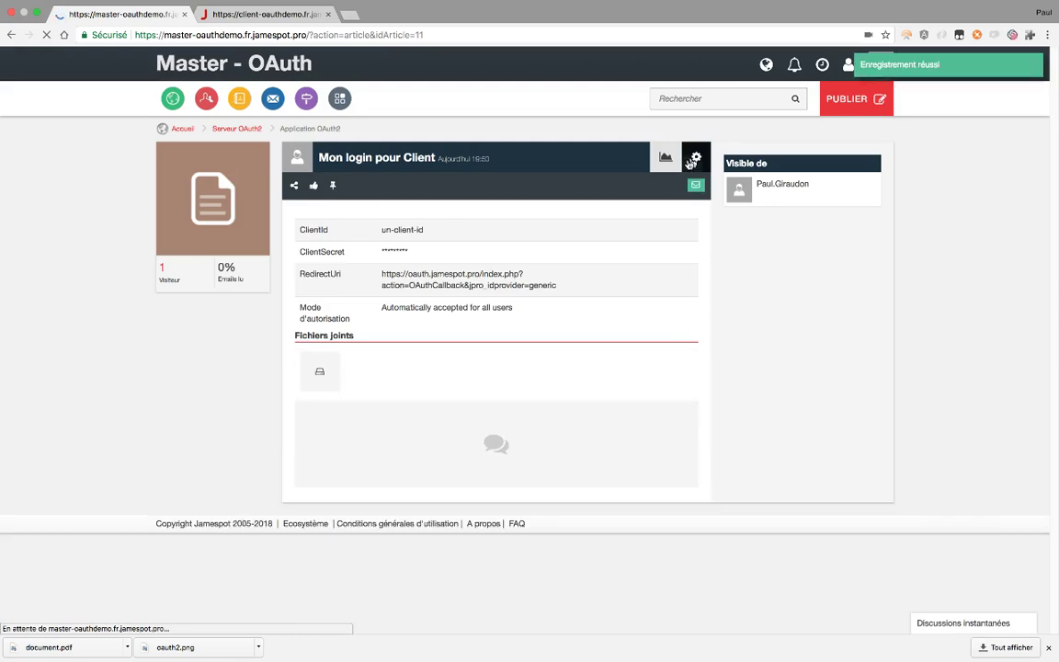
Open the published application for editing, copy its ClientSecret and paste it as the Secret Key in the client platform's generic OAuth settings
left_click(696, 158)
left_click(669, 184)
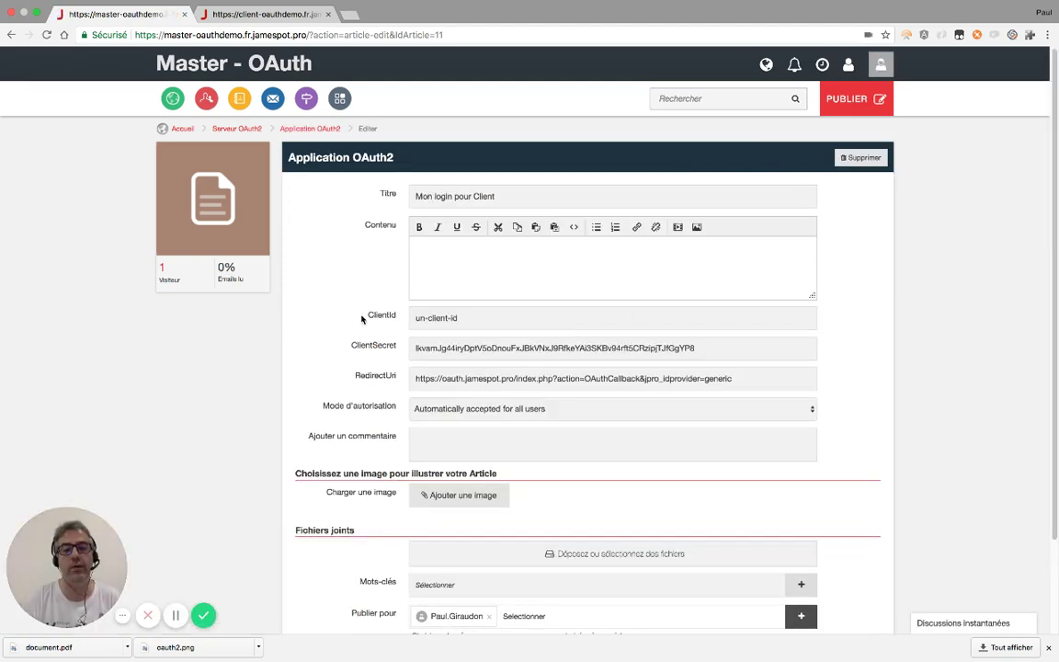
left_click_drag(700, 347, 398, 345)
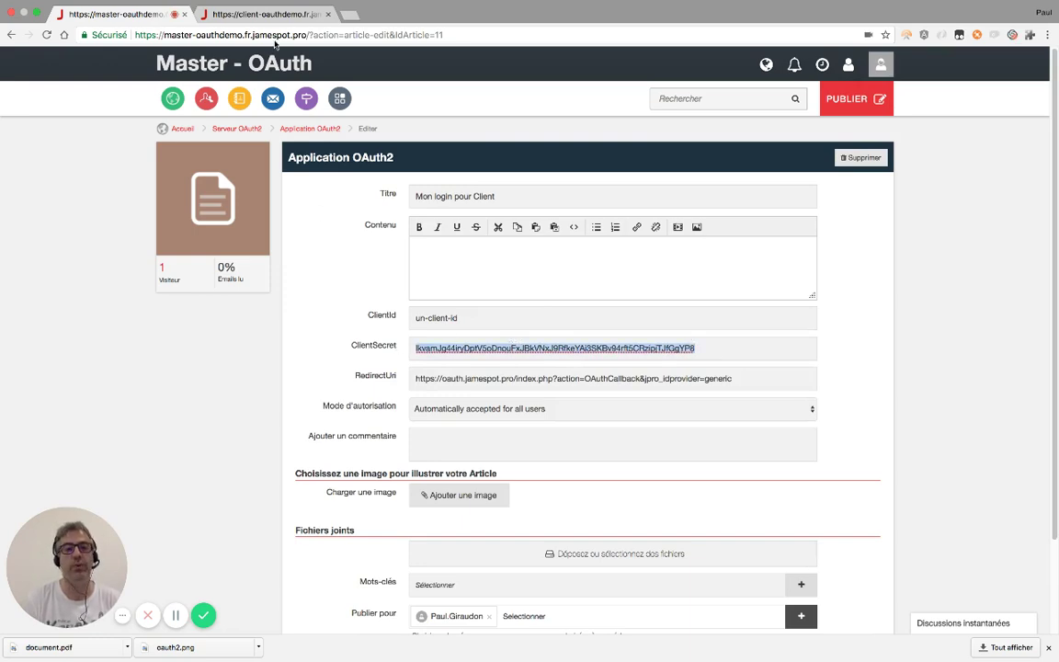
left_click(252, 13)
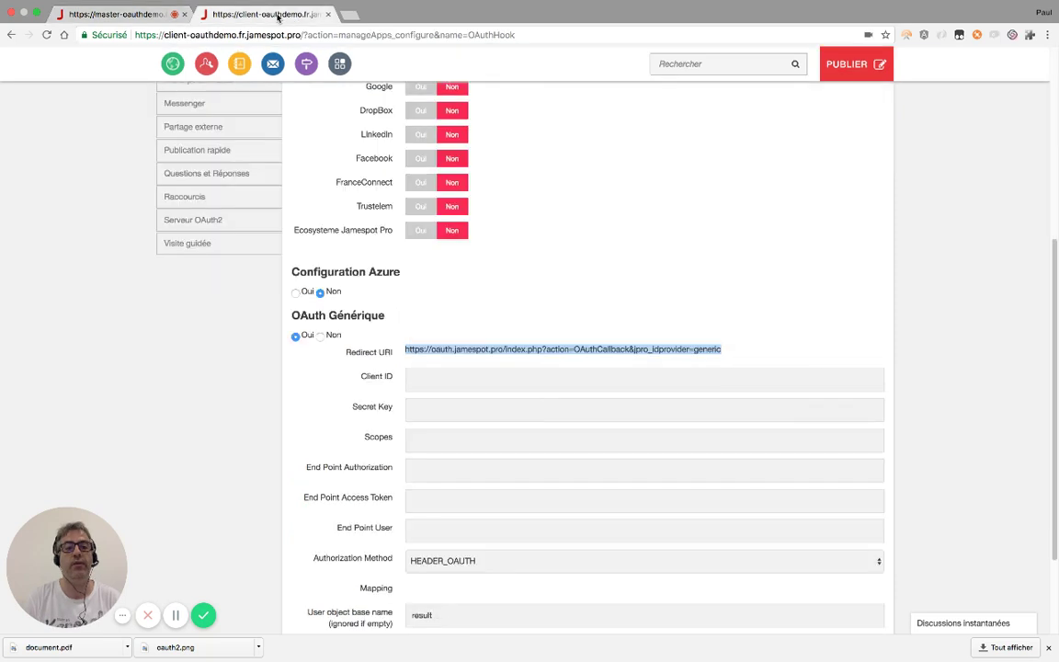
left_click(414, 410)
key("super+v")
Copy the ClientId "un-client-id" from the master application into the client platform's Client ID
left_click(425, 379)
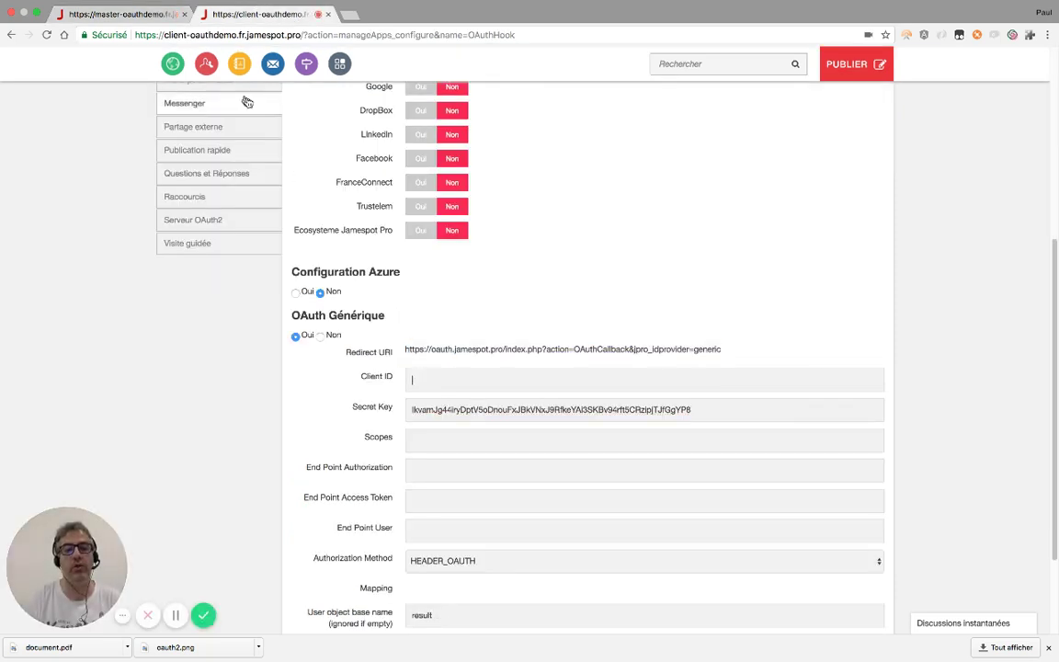
left_click(145, 16)
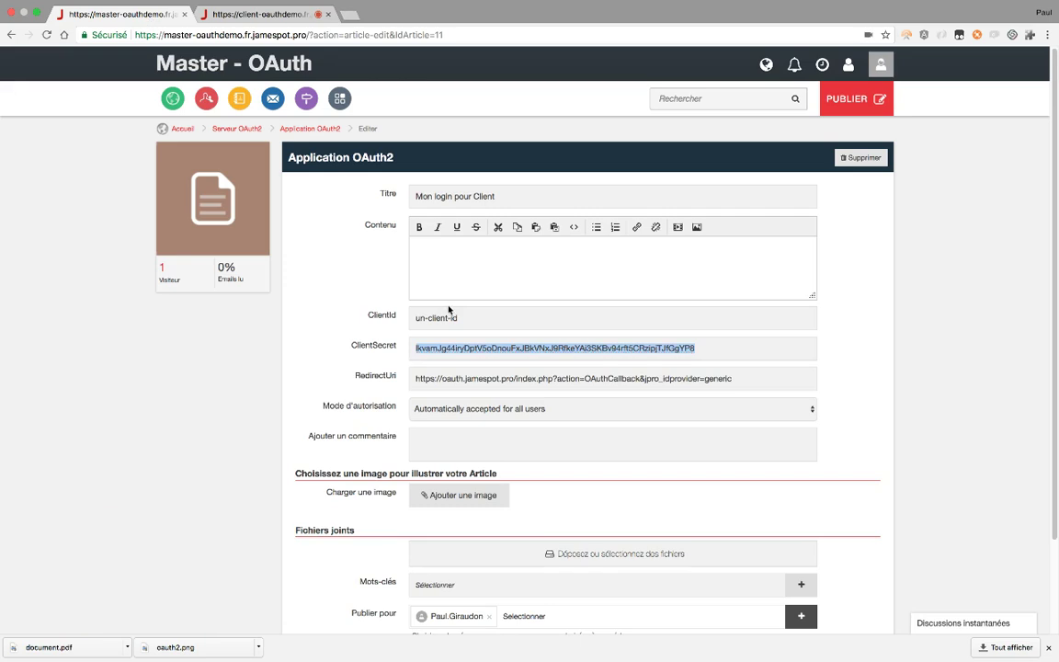
left_click_drag(472, 317, 387, 317)
key("ctrl+c")
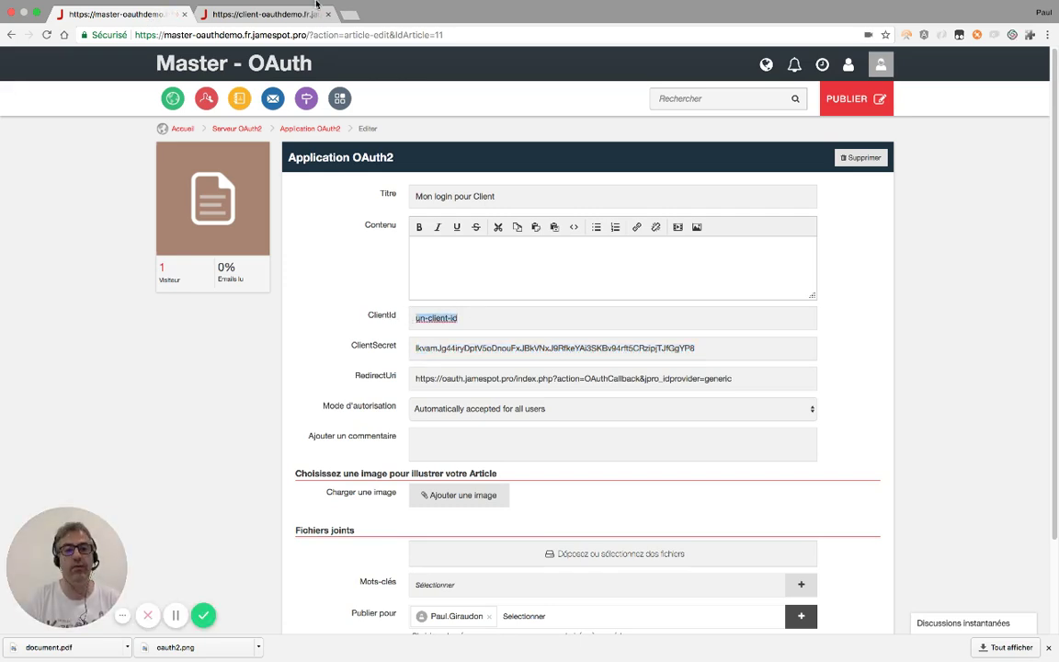
left_click(267, 14)
key("ctrl+v")
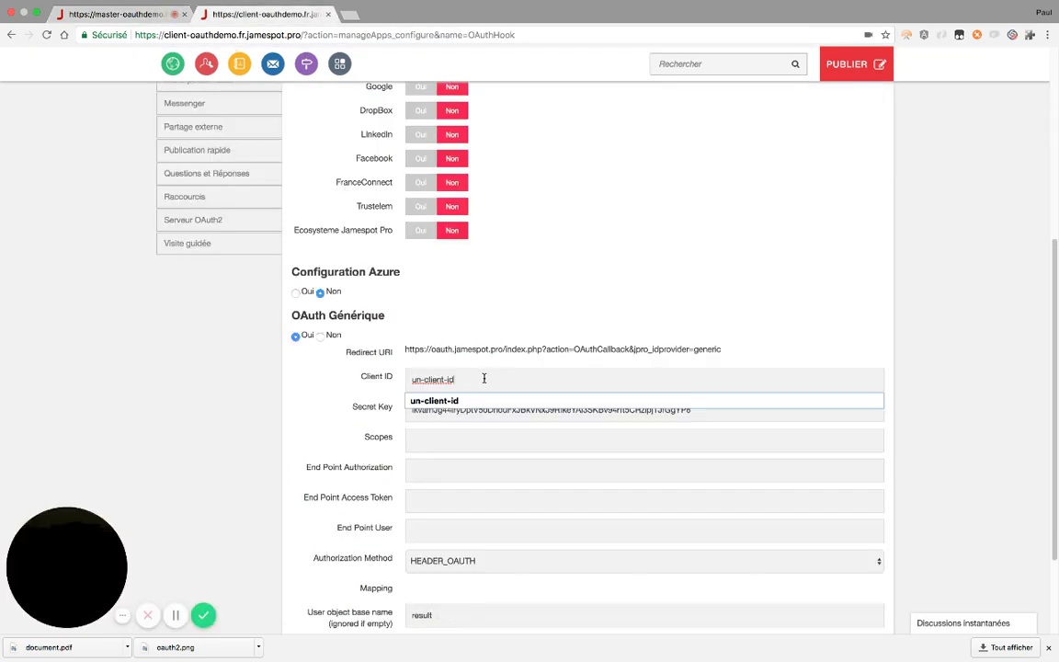
key("Tab")
key("Tab")
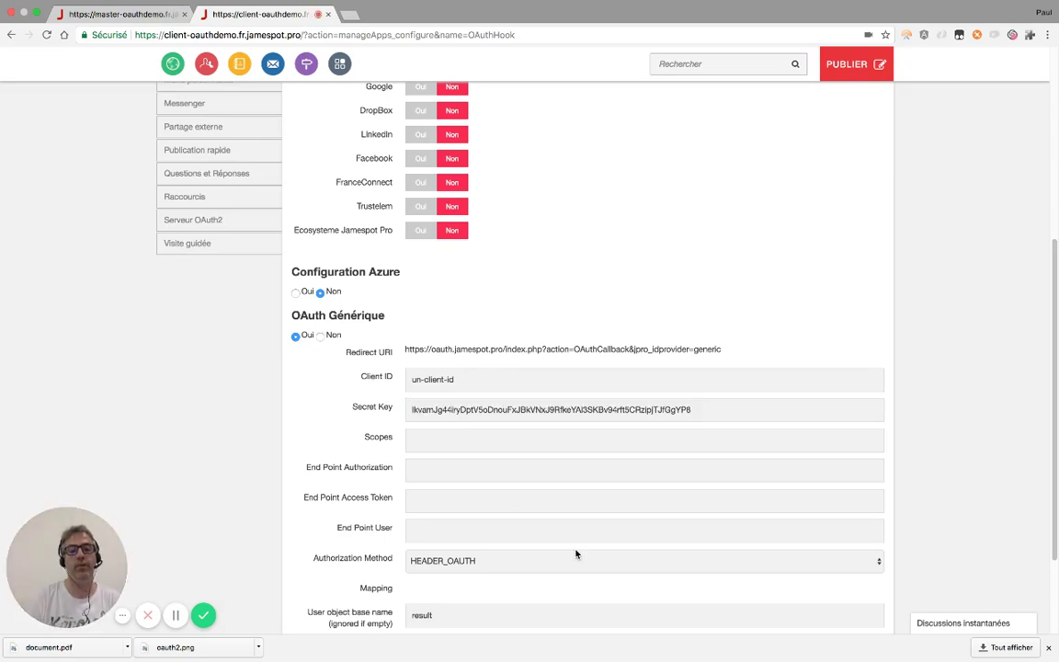
type("basic")
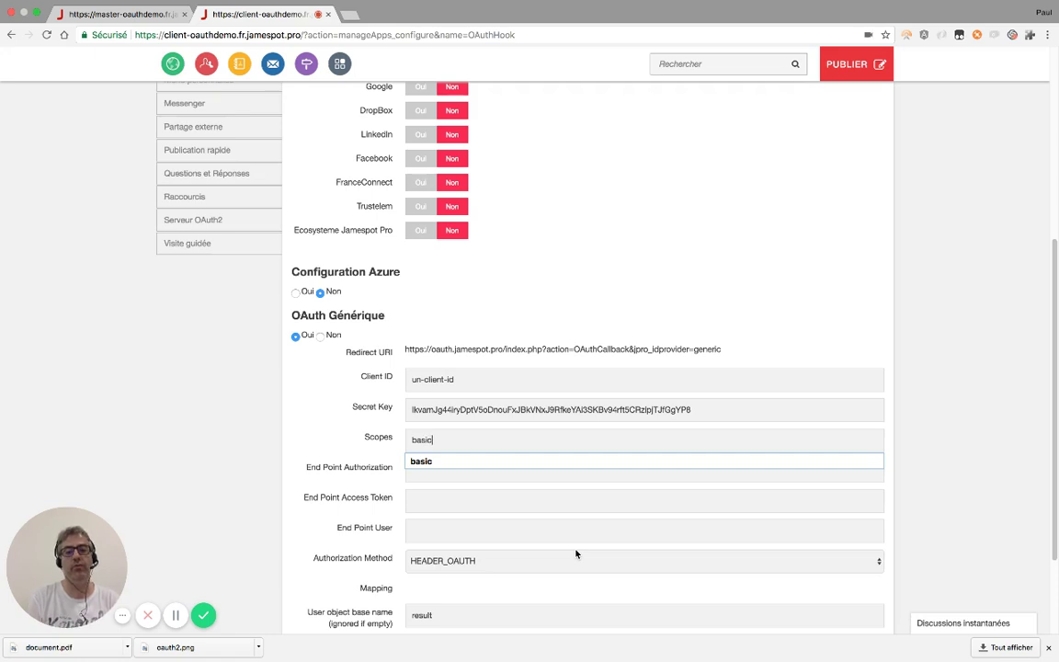
key("Tab")
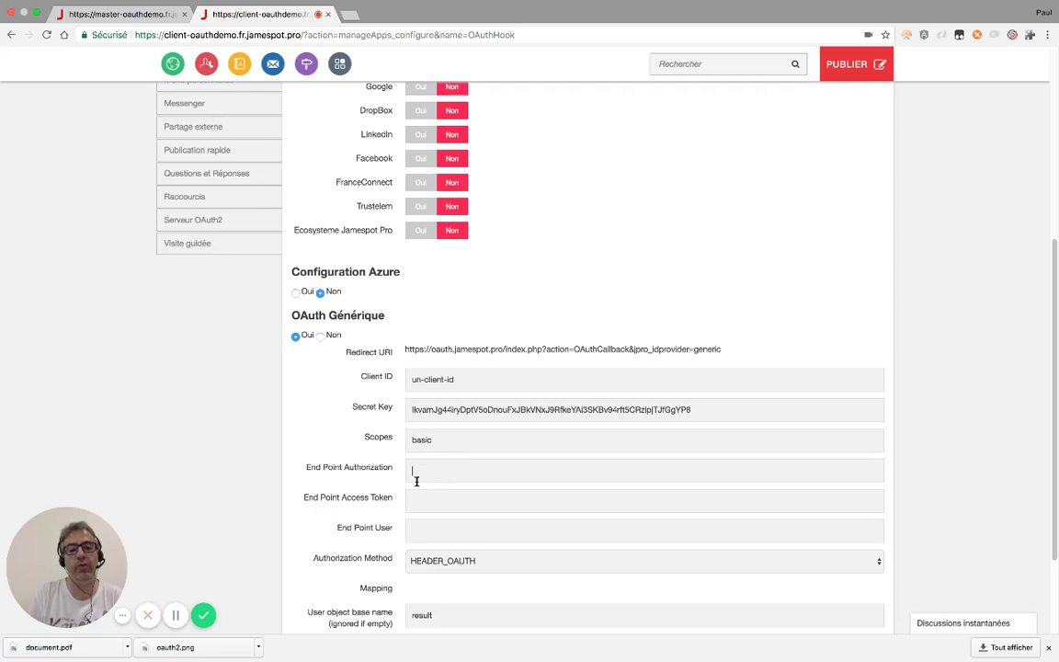
type("https")
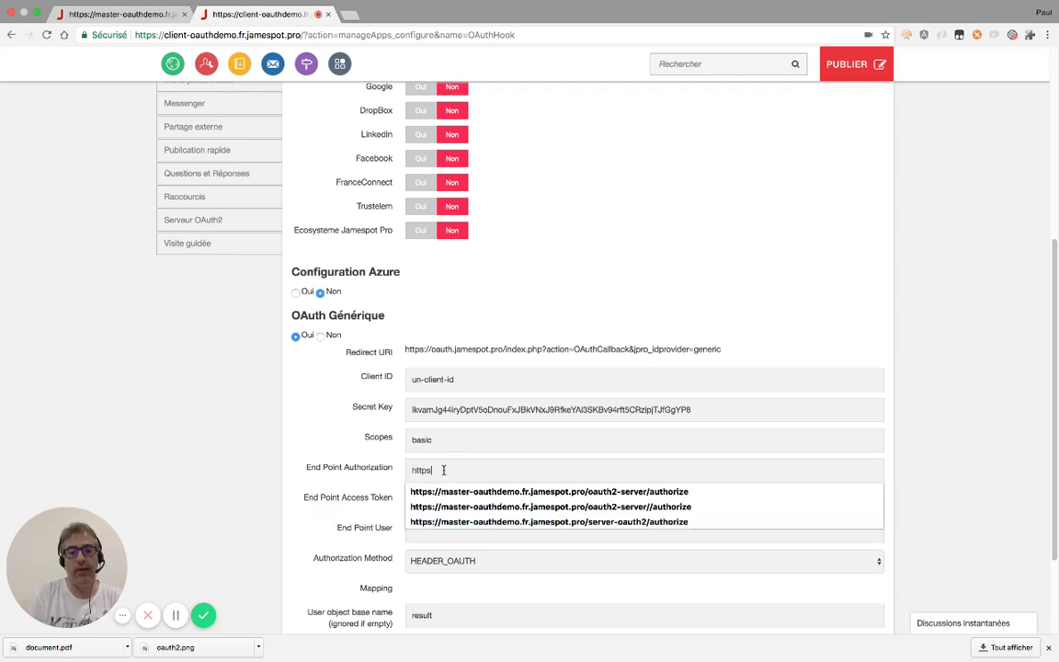
key("Down")
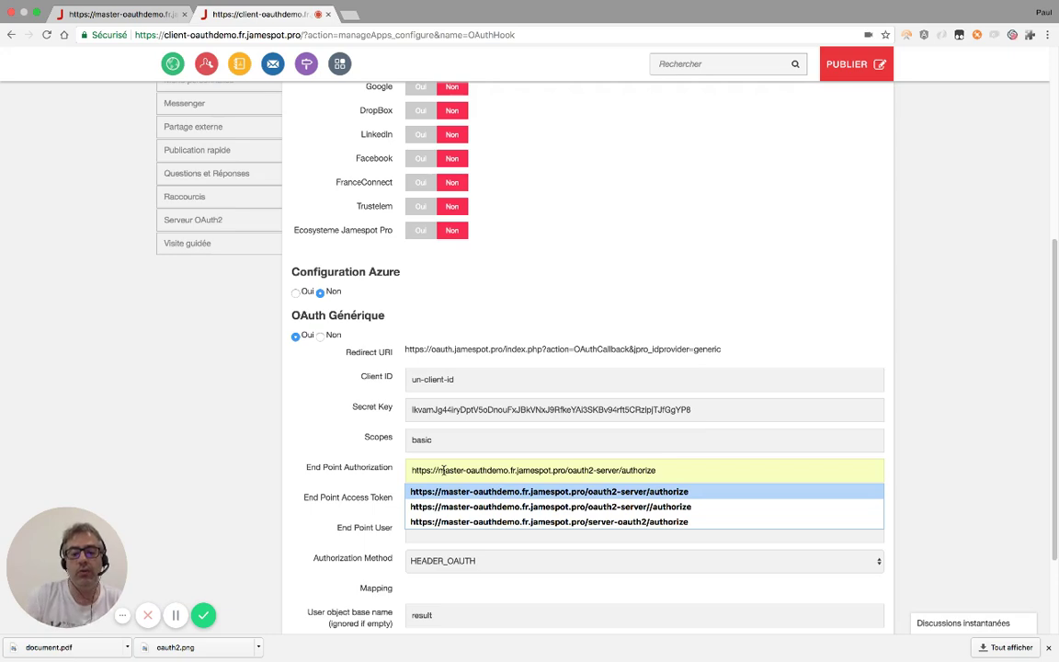
left_click(612, 491)
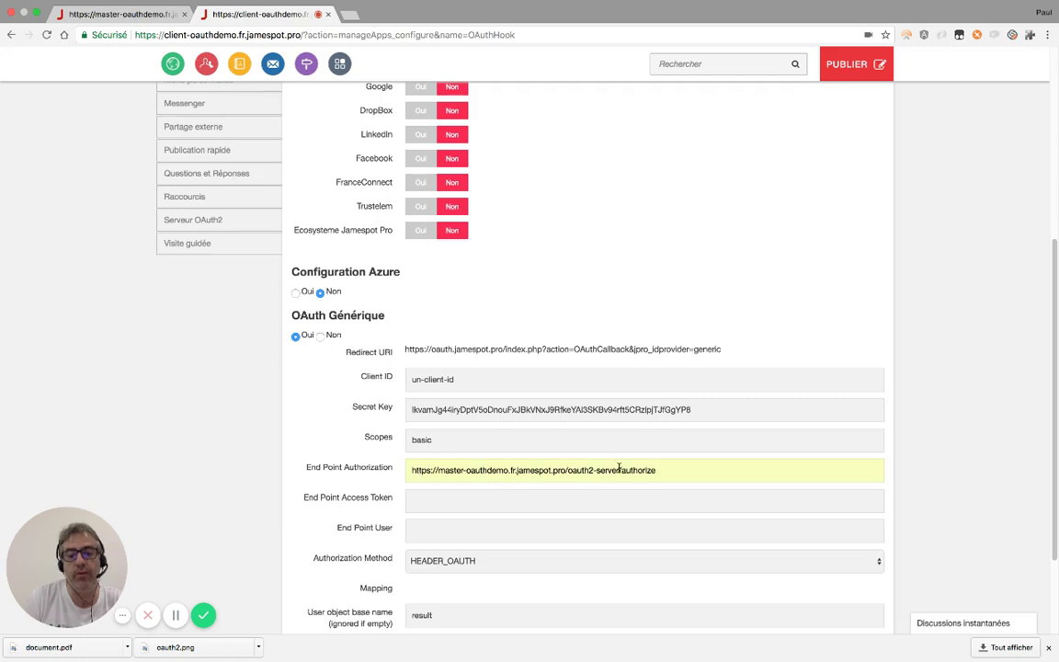
left_click_drag(565, 470, 408, 476)
left_click(408, 475)
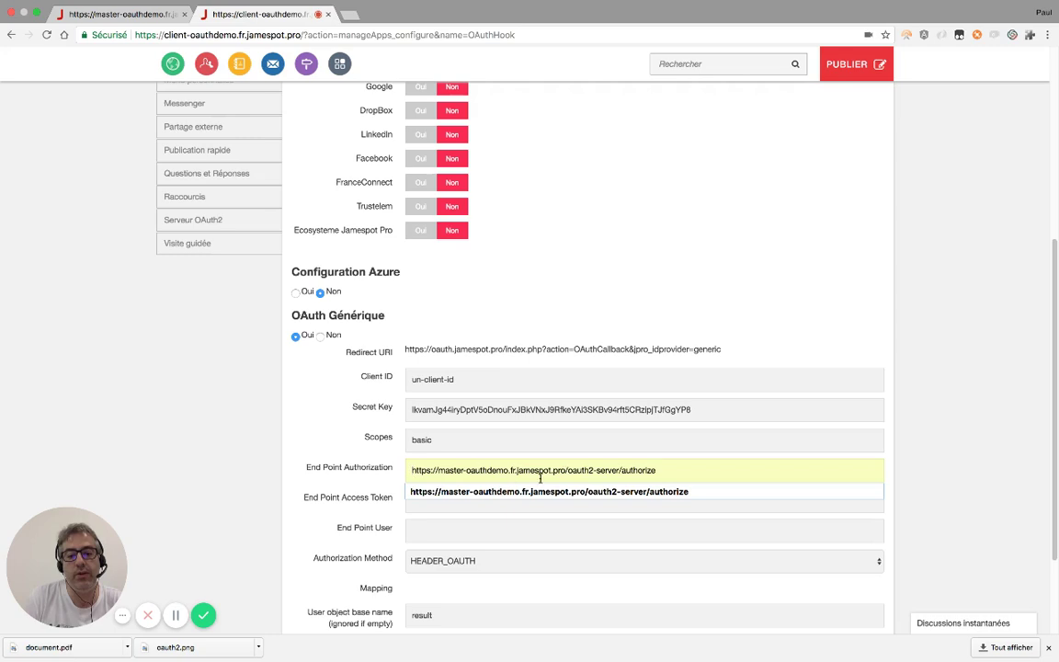
left_click_drag(574, 470, 680, 471)
left_click(598, 506)
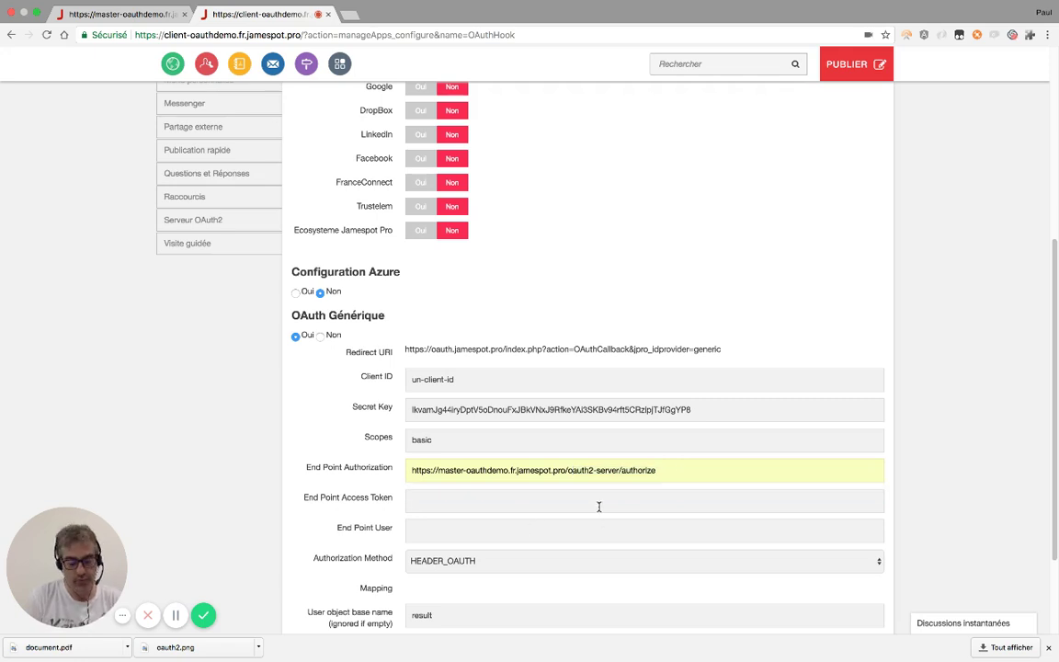
left_click(599, 506)
type("h")
key("Down")
key("Tab")
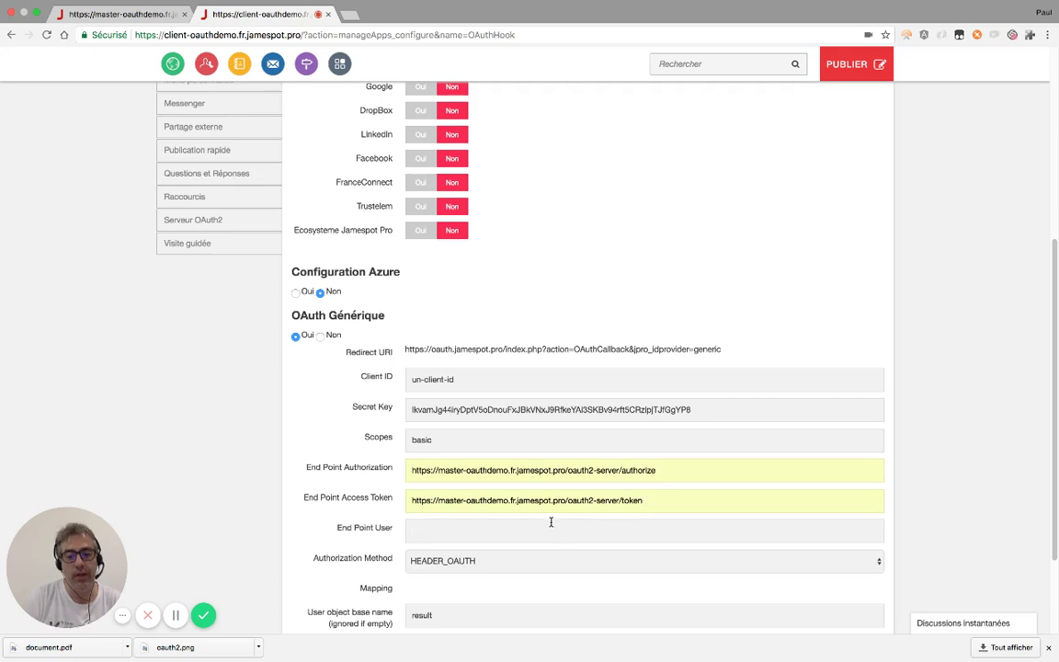
key("super+v")
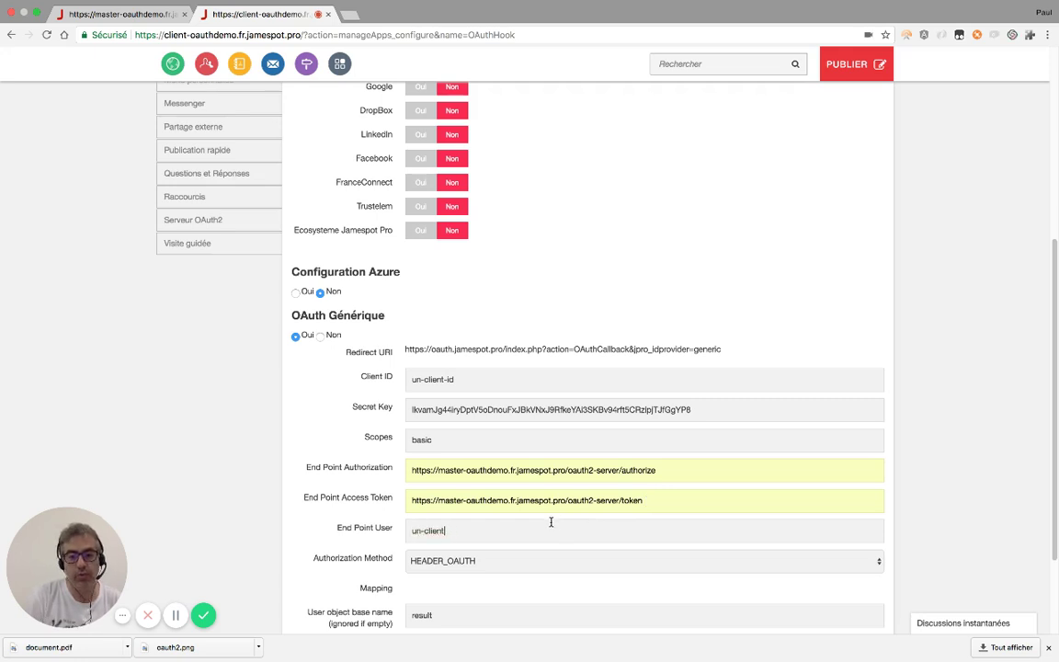
key("super+a")
type("ht")
key("Down")
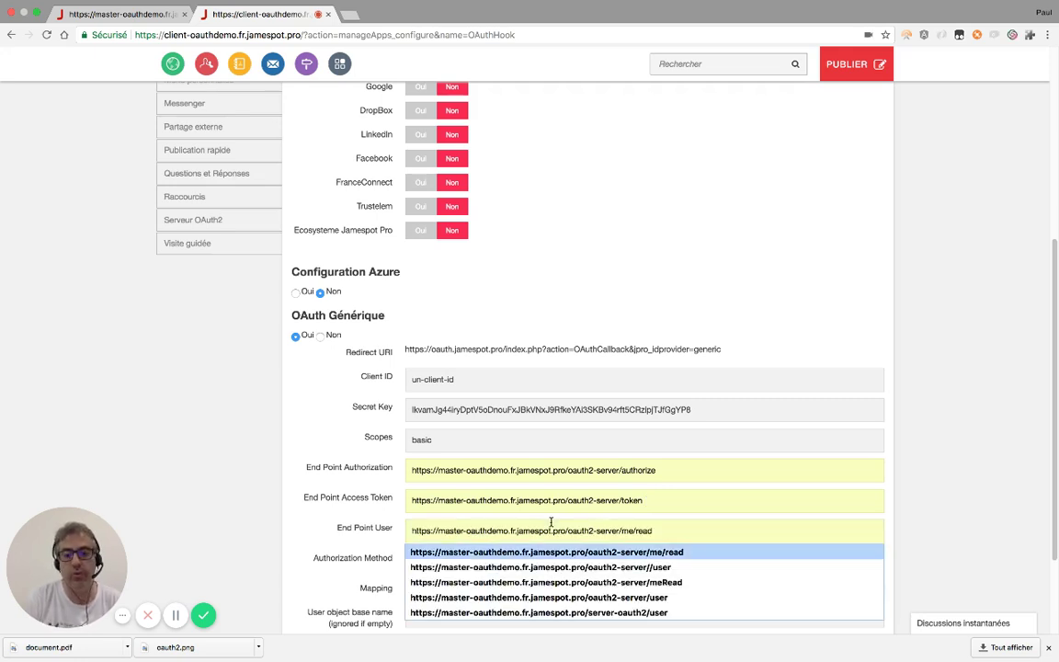
key("Tab")
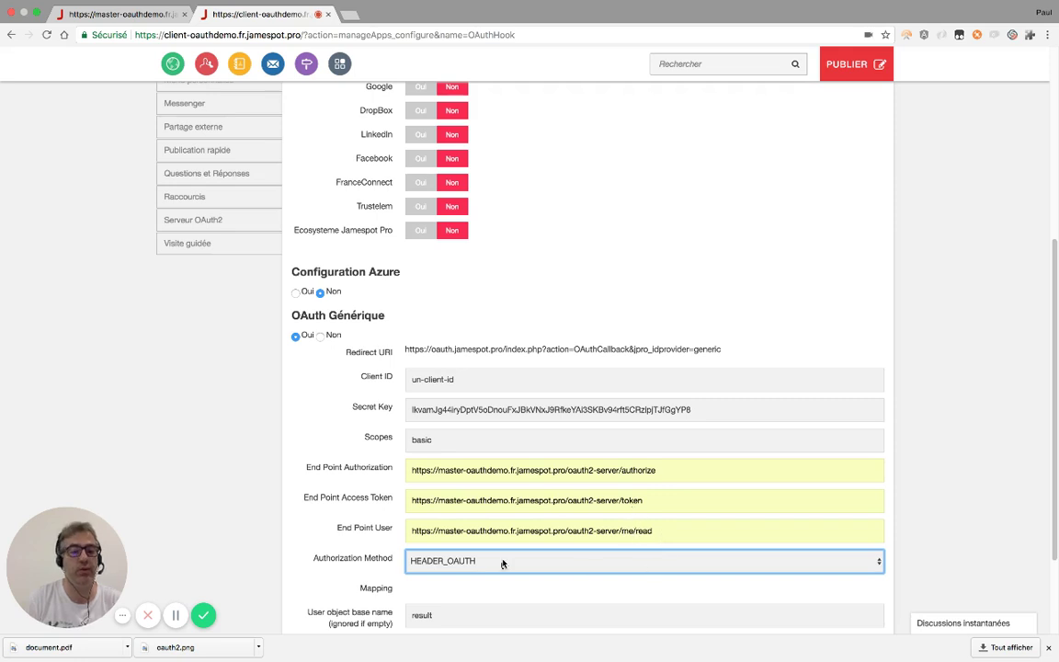
Set the Authorization Method to HEADER_BEARER, keep "result" as the user object base name, and update the OAuth extension settings
left_click(455, 565)
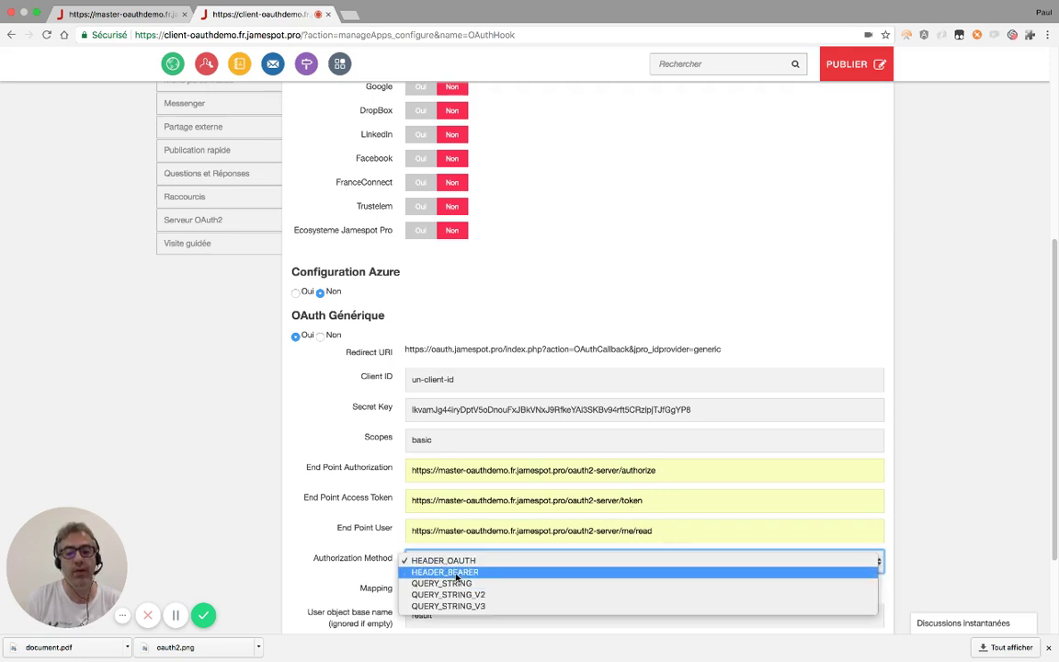
left_click(457, 576)
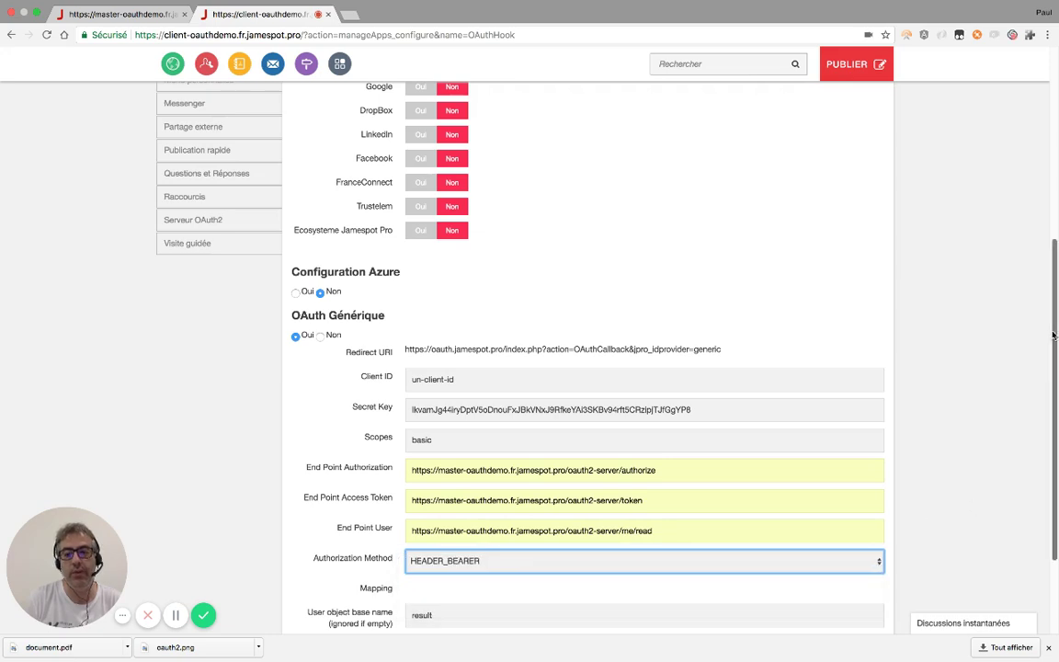
scroll(1054, 336, "down", 3)
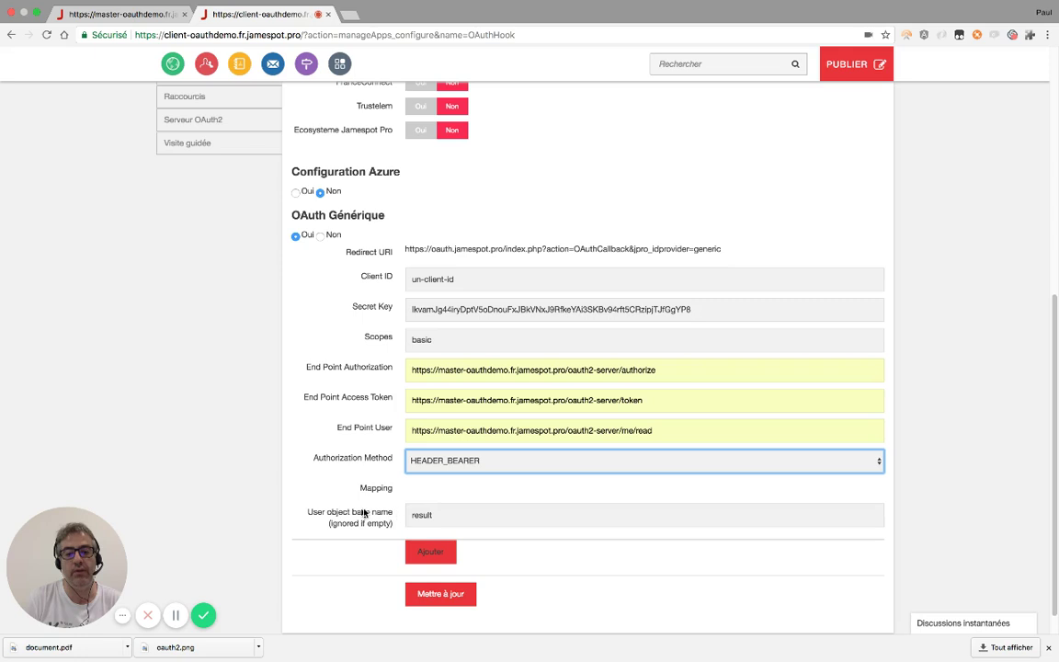
double_click(454, 514)
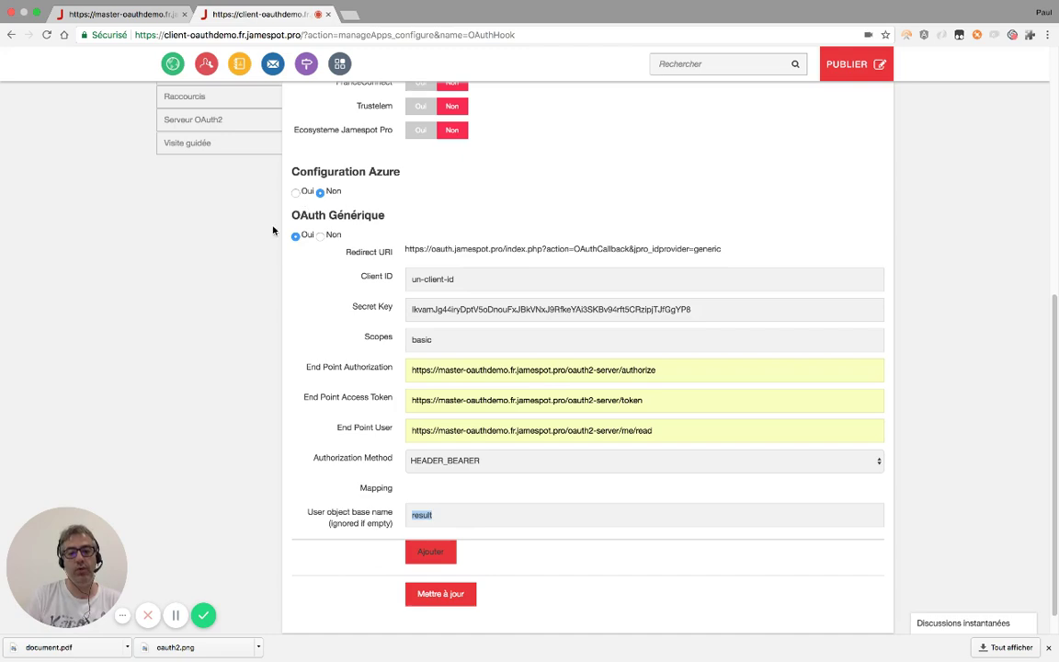
left_click(439, 595)
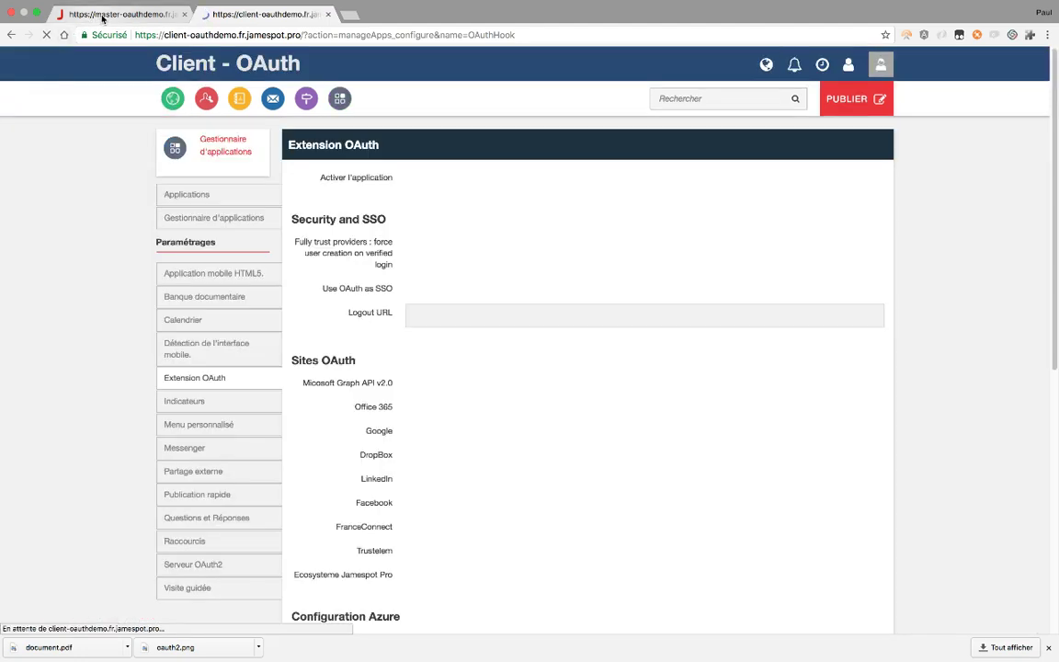
Return to the master platform and save the "Mon login pour Client" OAuth2 application
left_click(108, 14)
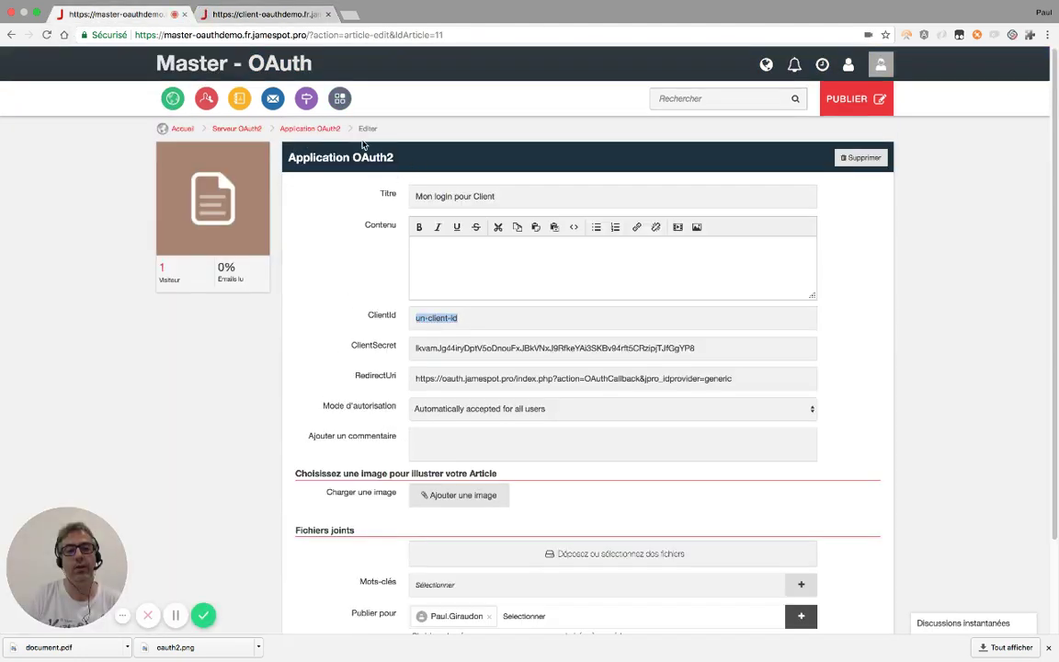
scroll(779, 241, "down", 3)
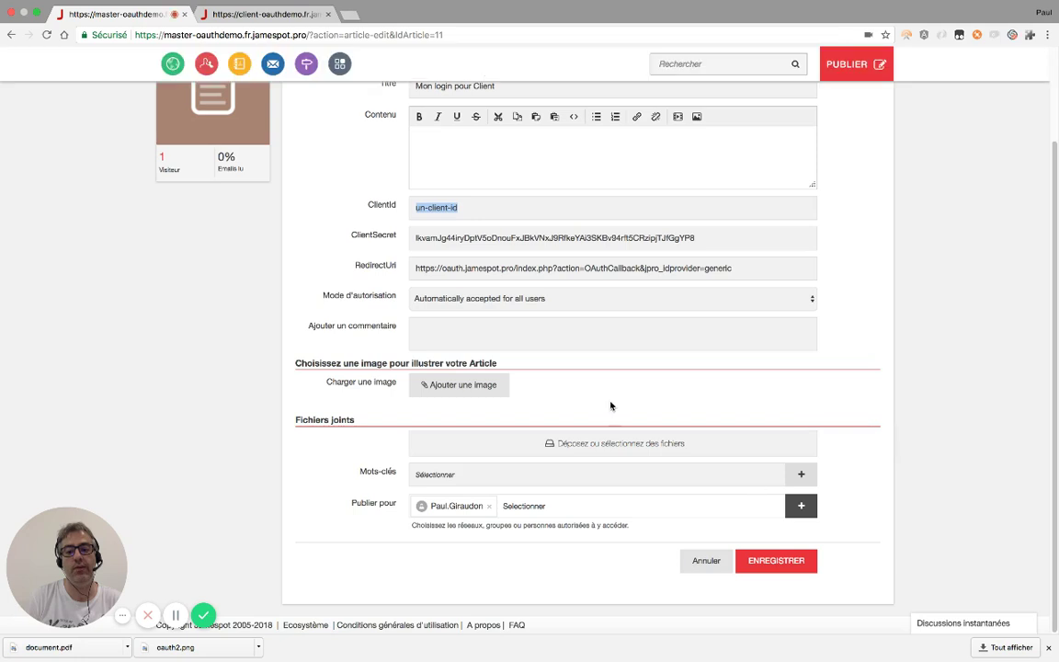
left_click(793, 563)
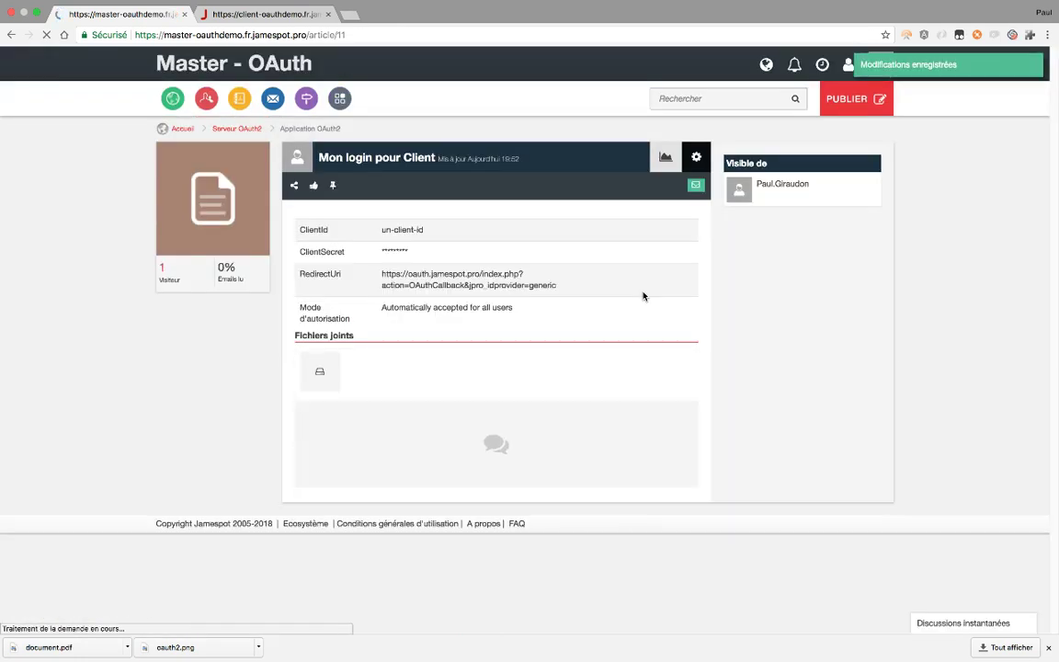
key("super+Tab")
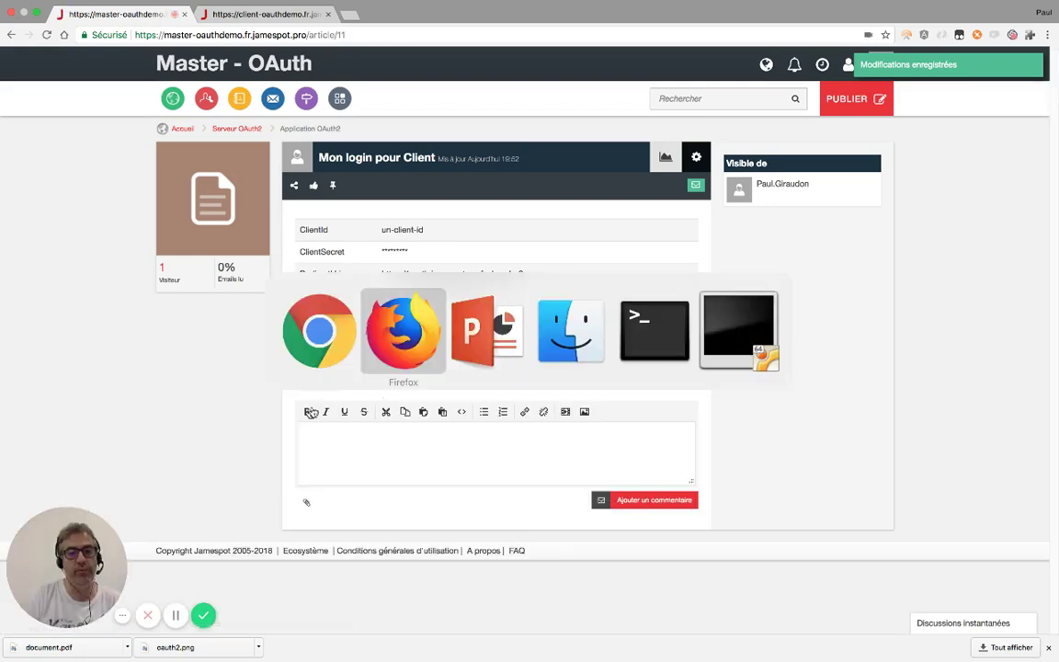
left_click(392, 349)
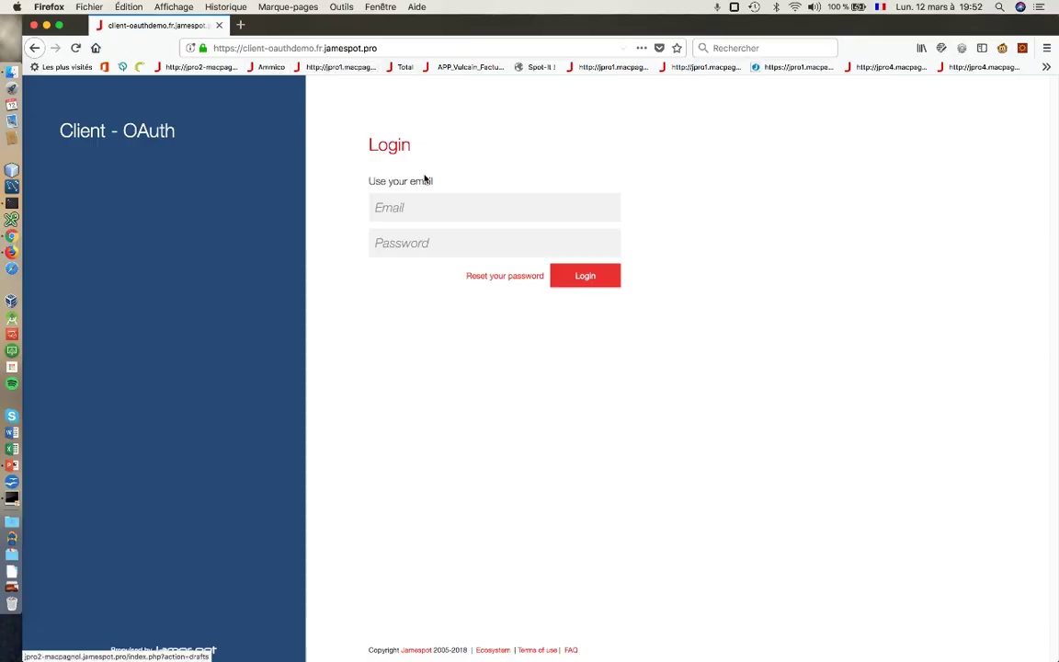
double_click(252, 49)
type("master")
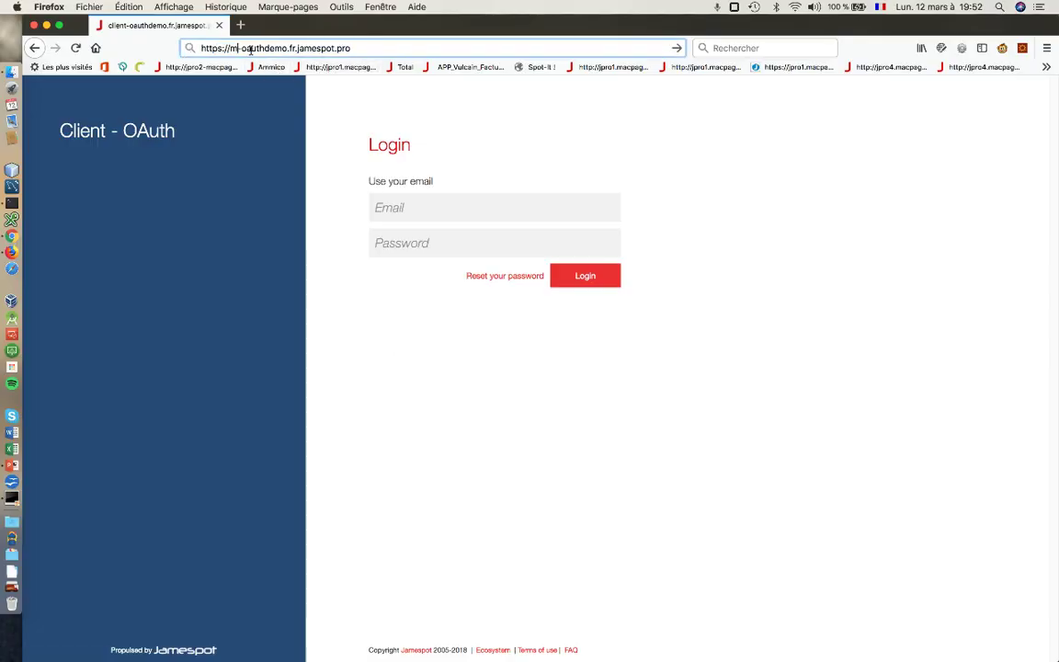
key("Return")
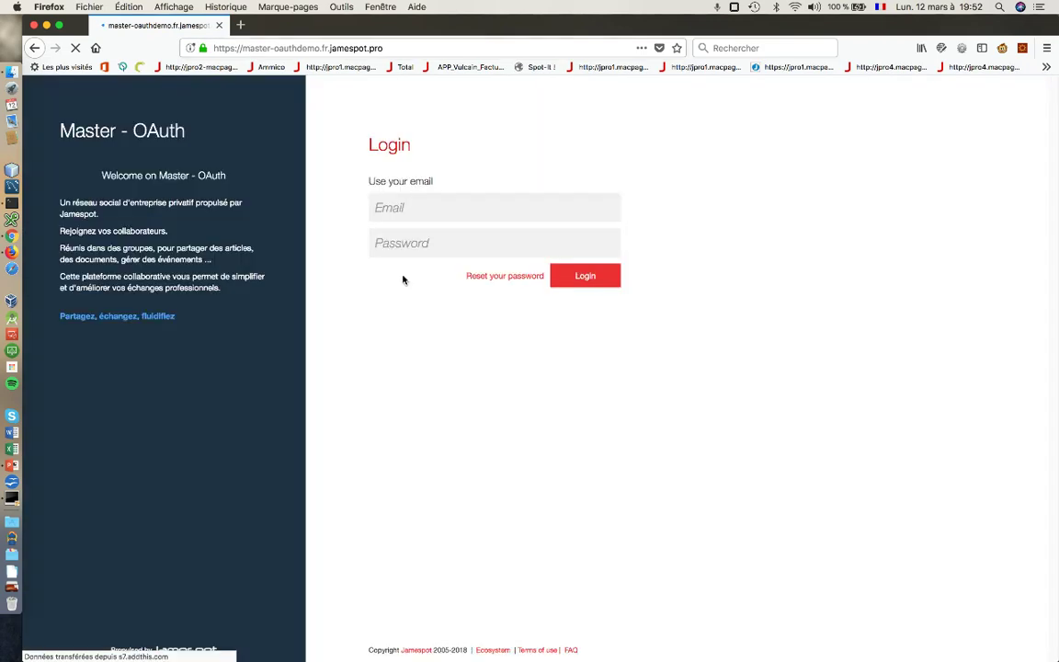
left_click(253, 48)
double_click(253, 48)
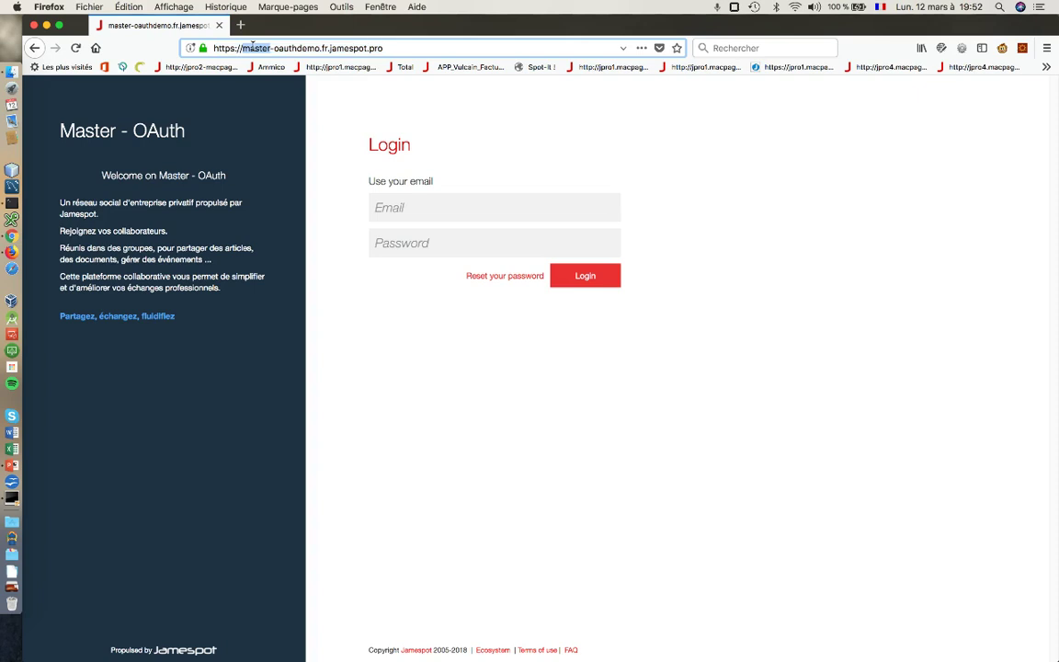
type("client")
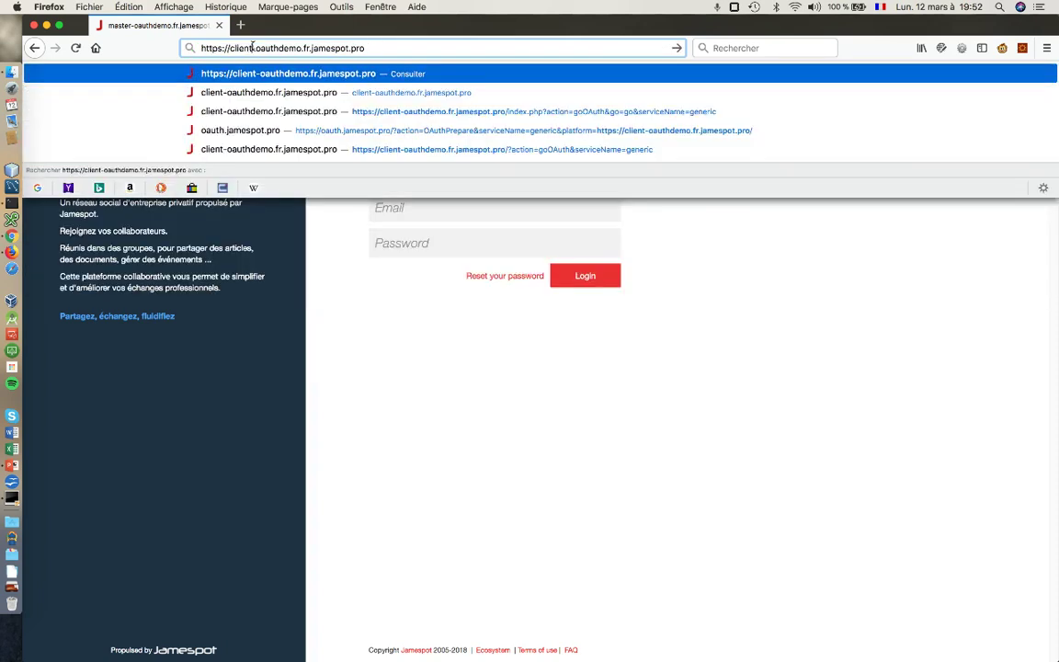
key("Return")
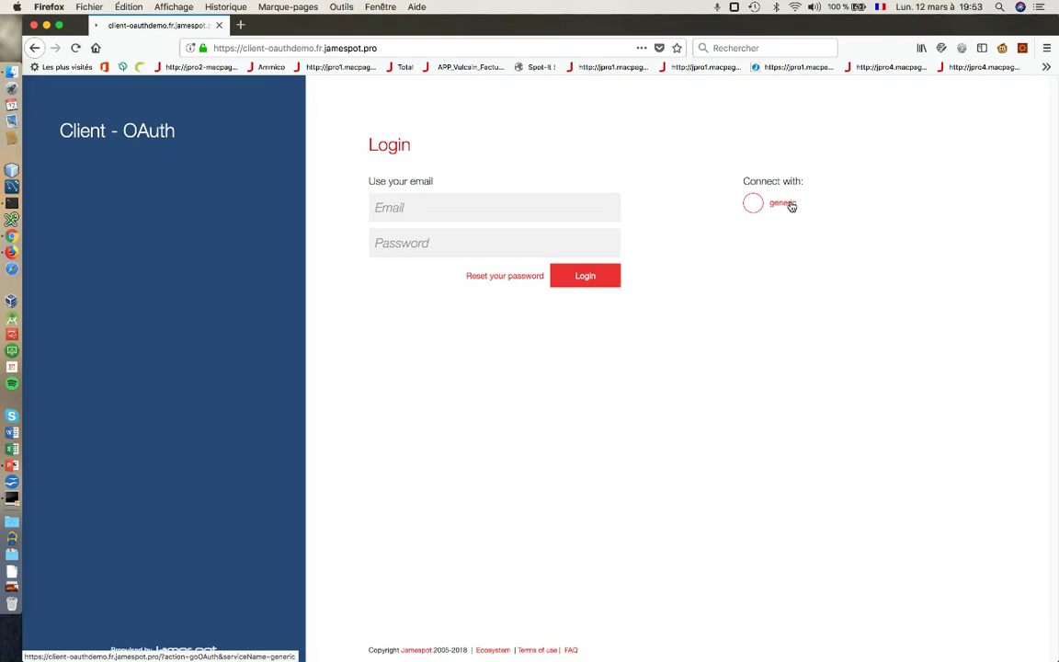
Log in to the client platform through the generic connector, filling in the saved account's email and password on the master login page
left_click(783, 203)
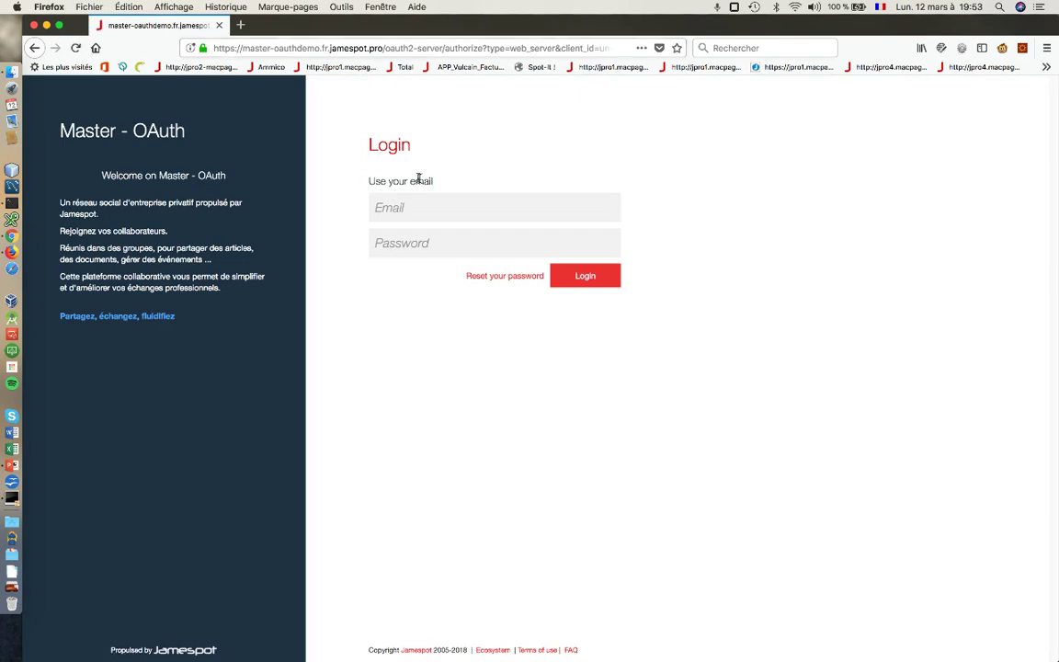
left_click(401, 205)
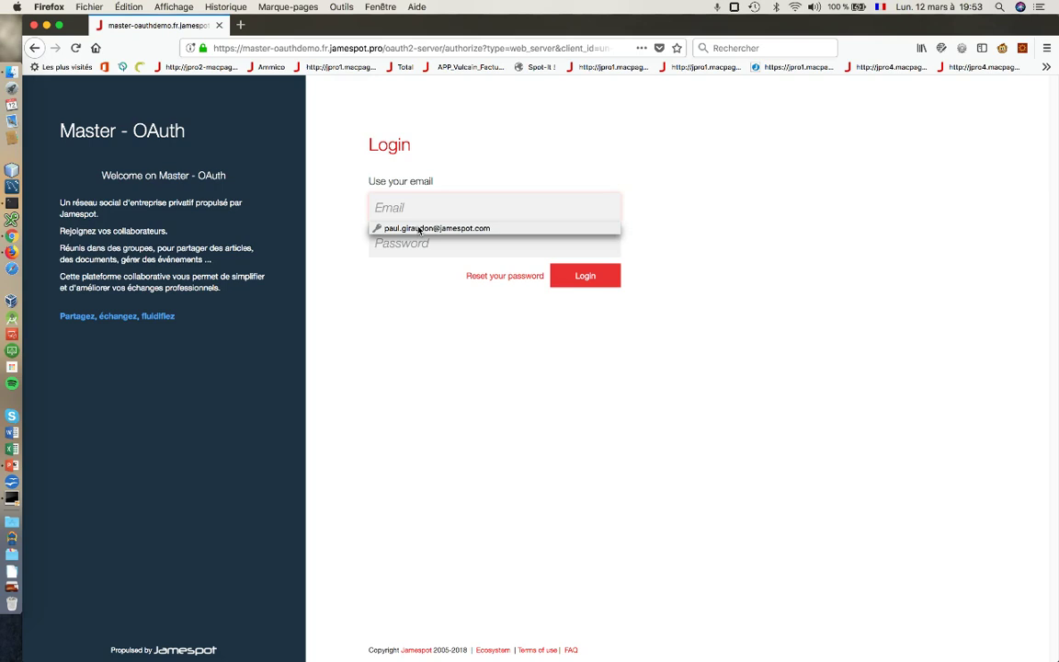
left_click(419, 229)
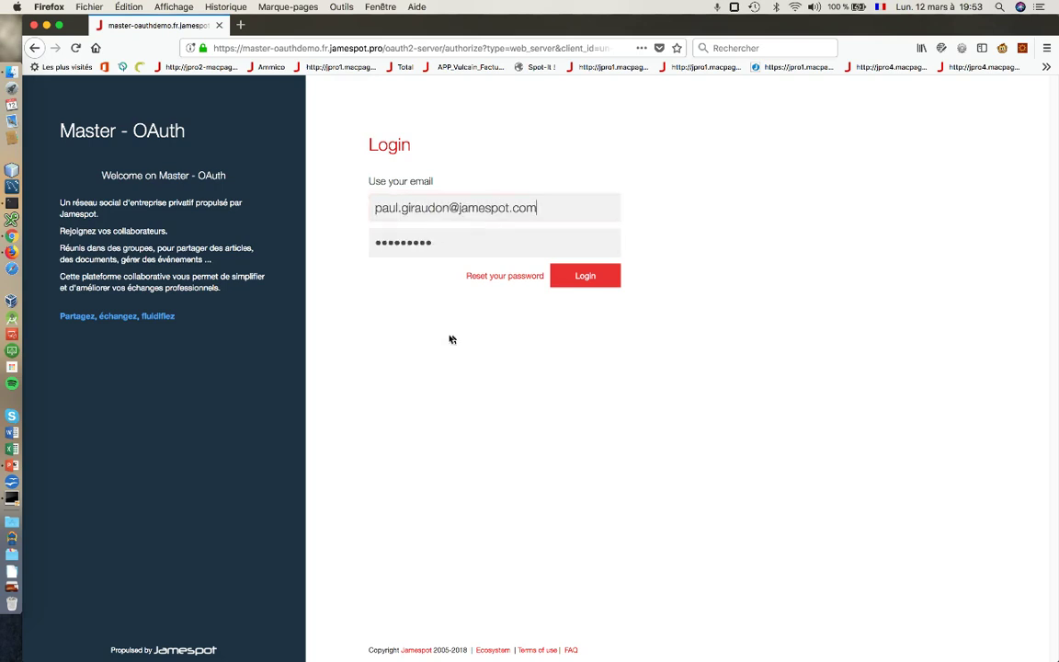
left_click(586, 277)
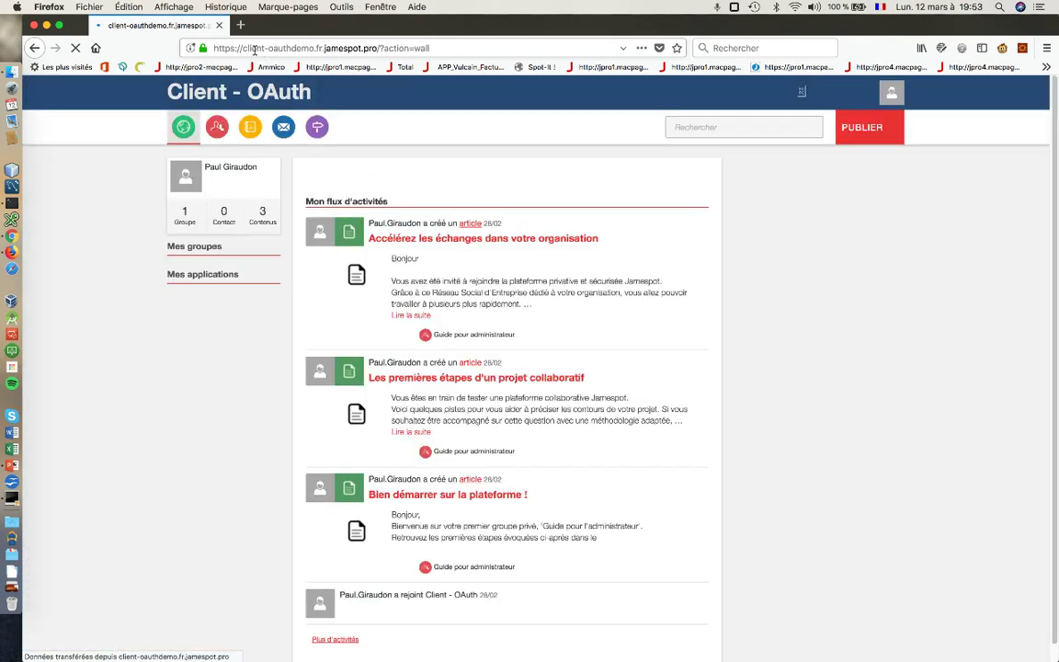
Open the logged-in user's own profile on the client platform and check its email address
double_click(254, 48)
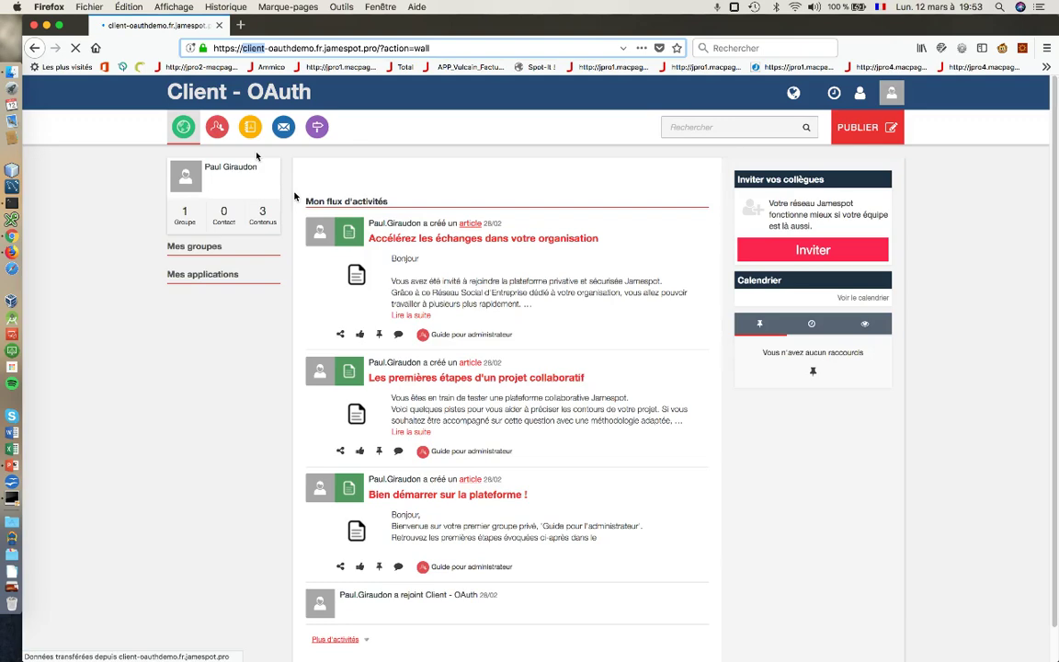
left_click(916, 177)
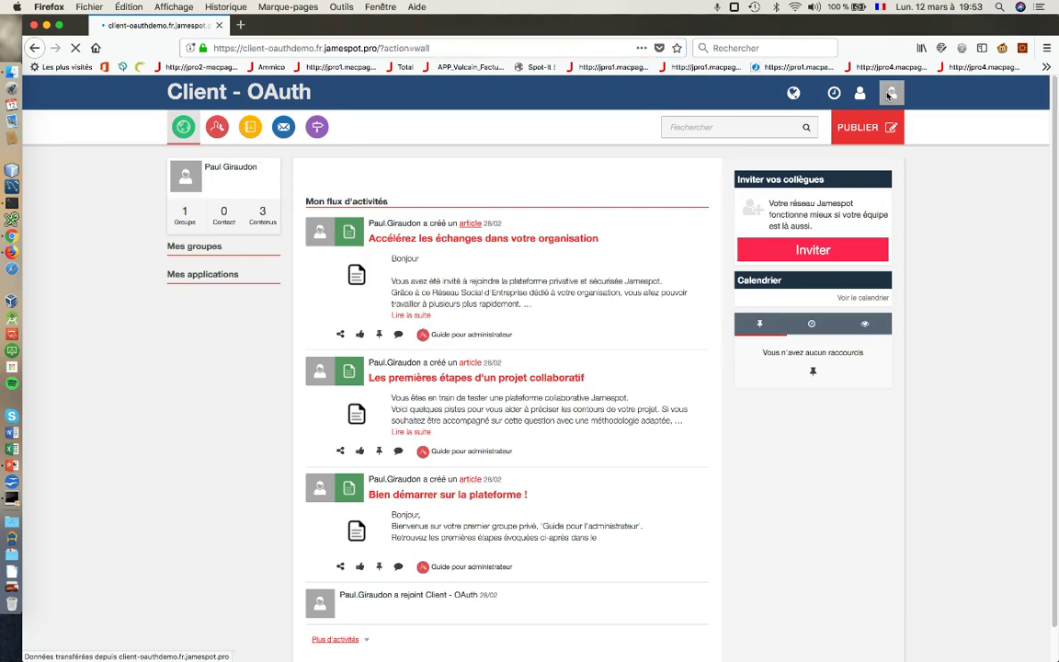
left_click(904, 104)
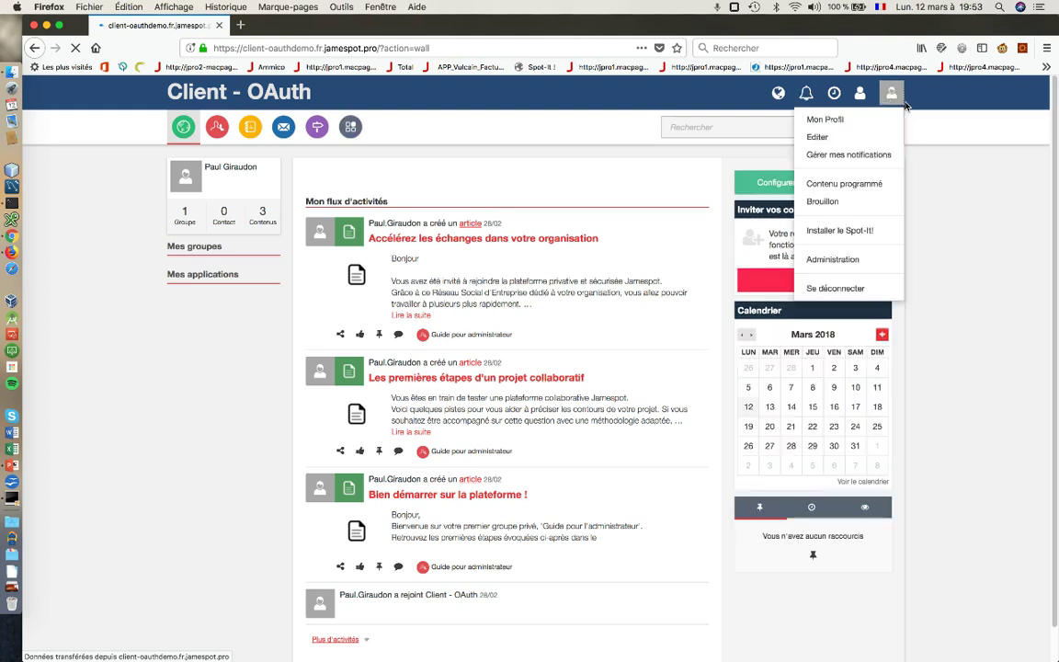
left_click(827, 120)
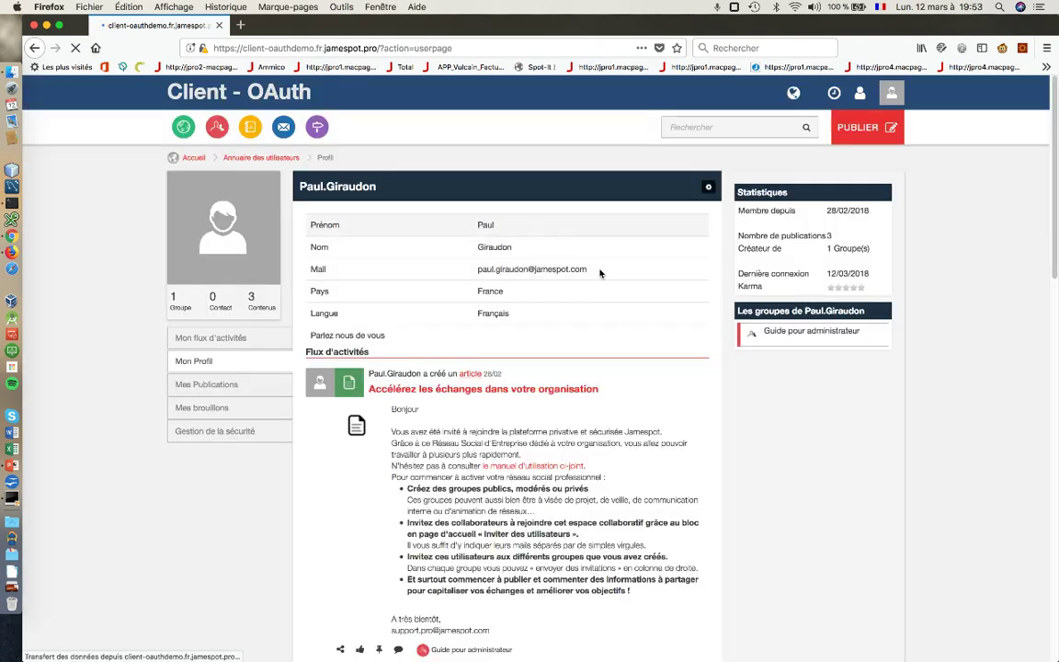
left_click_drag(586, 271, 472, 270)
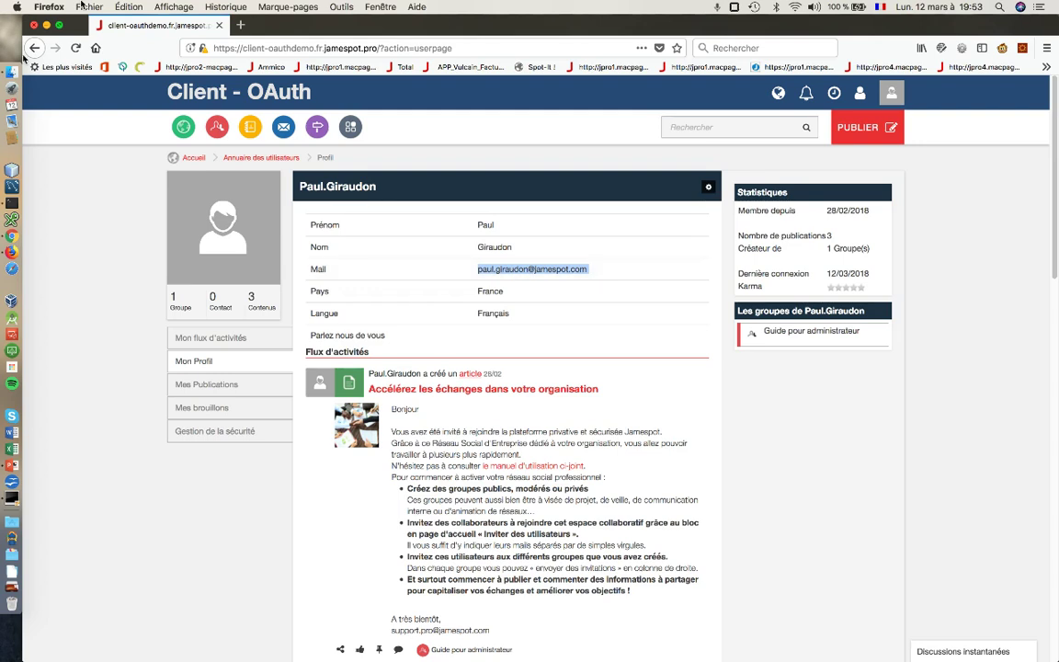
Switch back to Chrome and enable "Fully trust providers" and "Use OAuth as SSO" in the client platform's OAuth extension settings
left_click(12, 238)
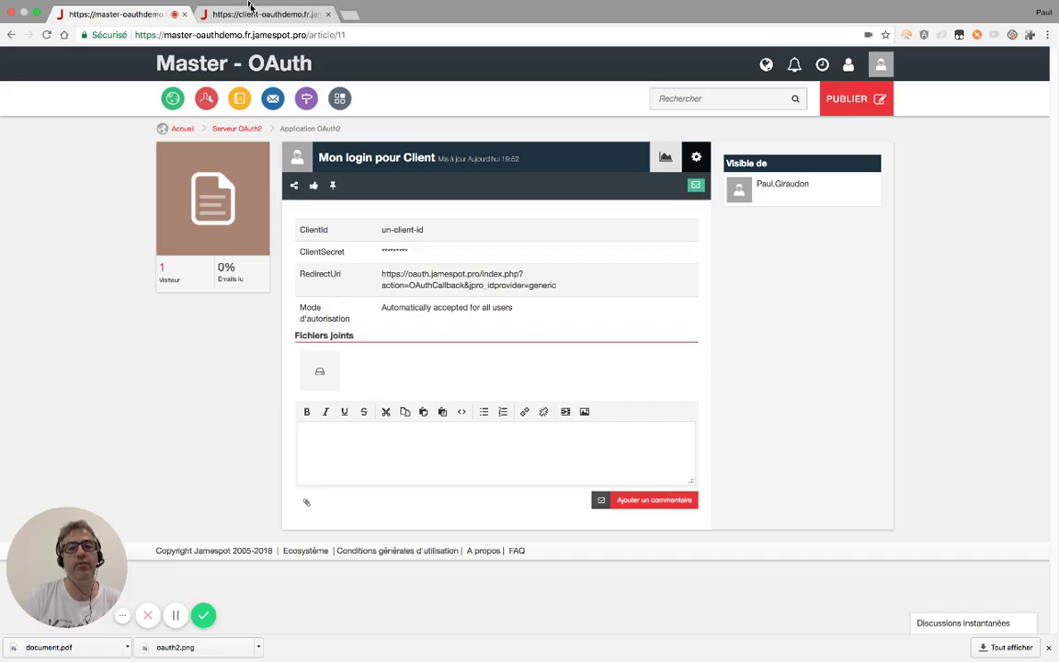
left_click(236, 27)
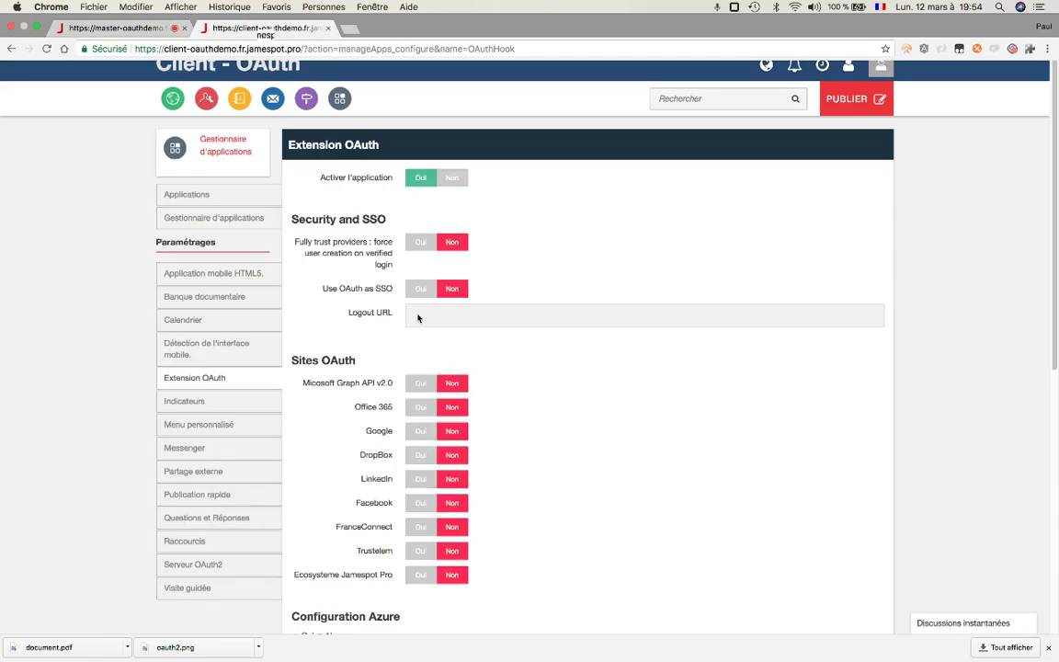
left_click(424, 245)
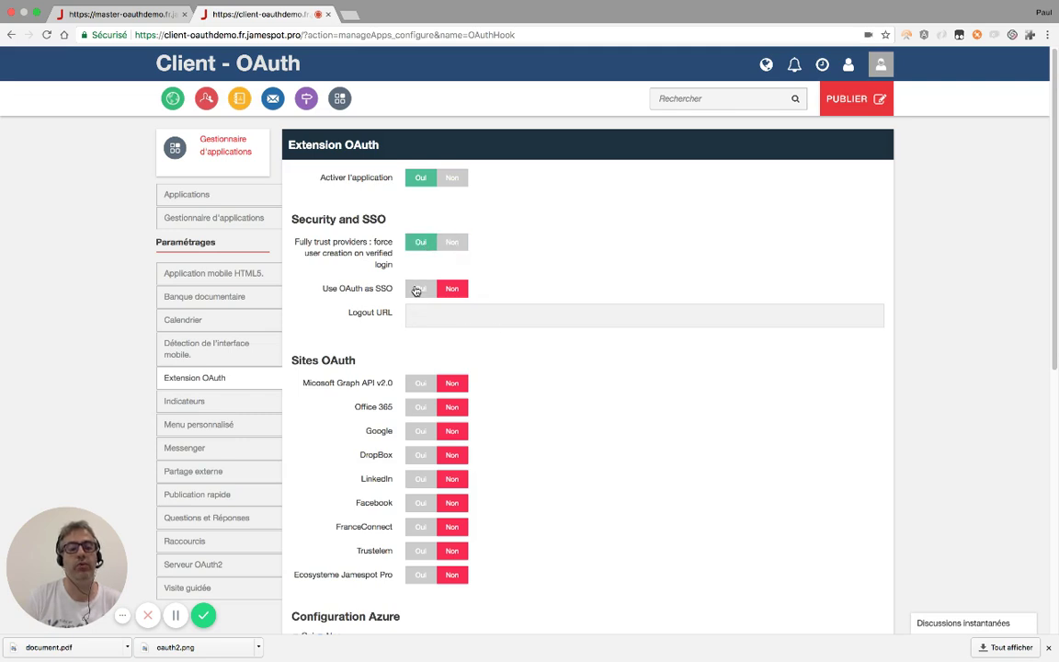
left_click(416, 291)
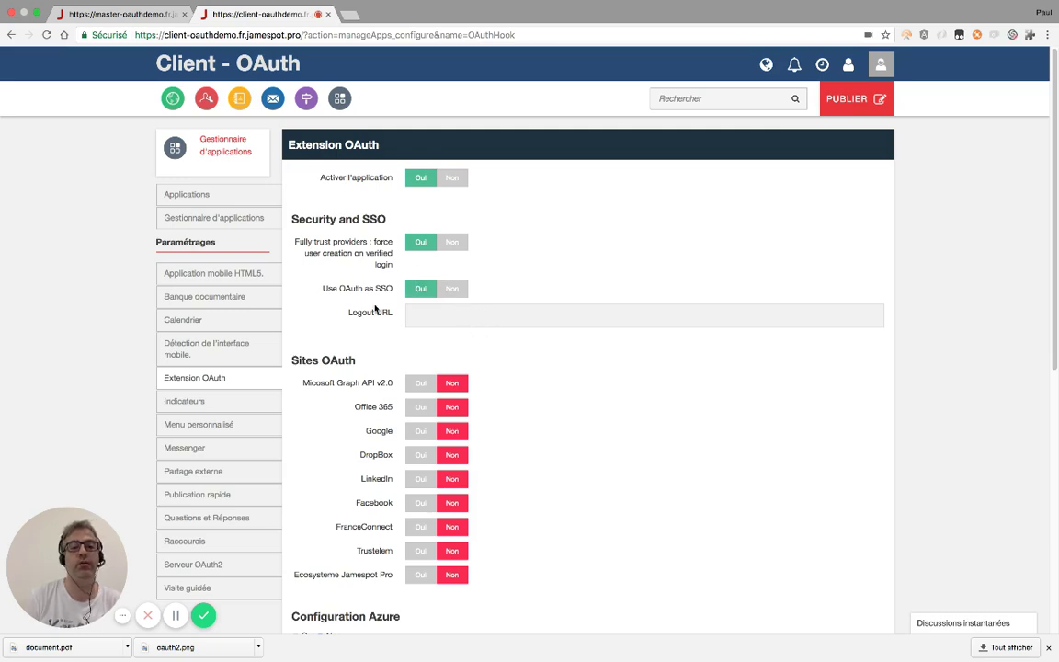
scroll(582, 307, "down", 5)
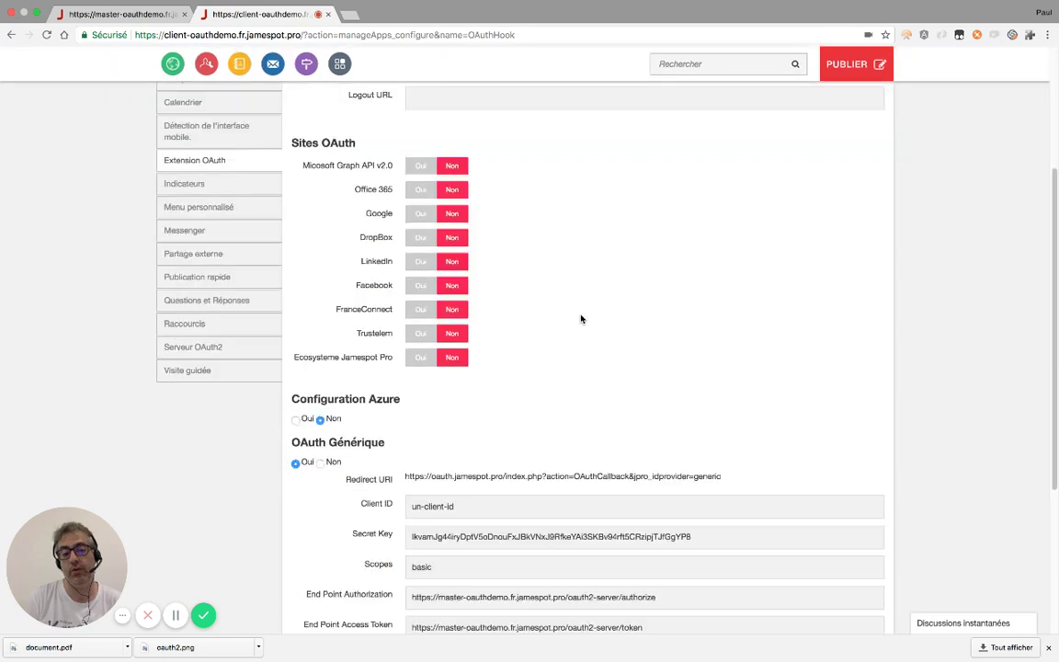
Save the client platform's OAuth extension settings, and switch to Firefox to log out of the client platform
scroll(581, 319, "down", 5)
left_click(439, 568)
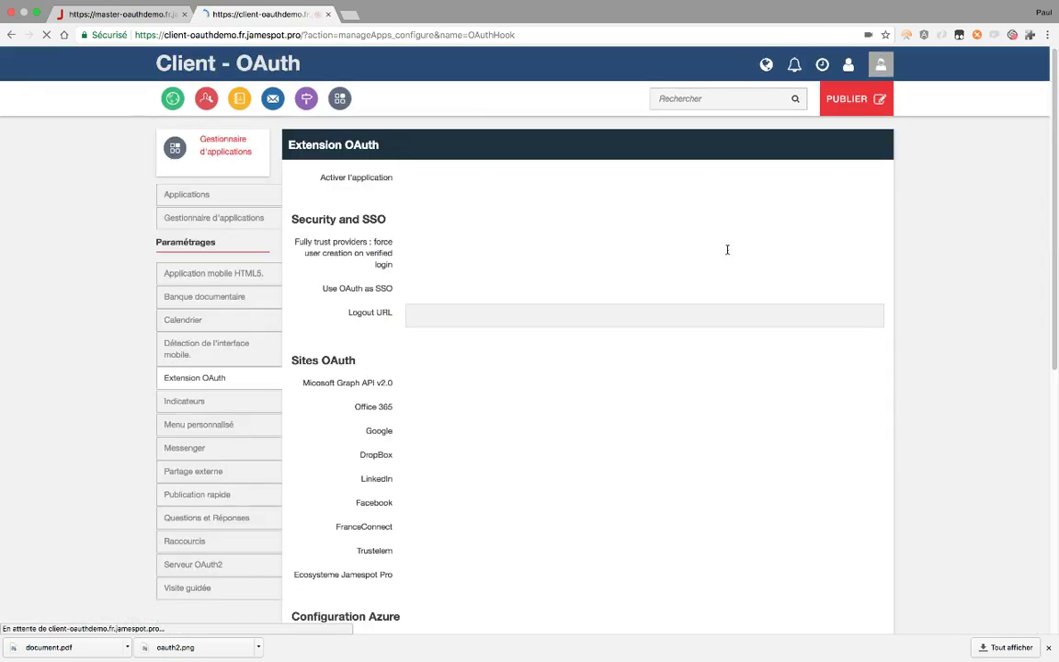
key("super+Tab")
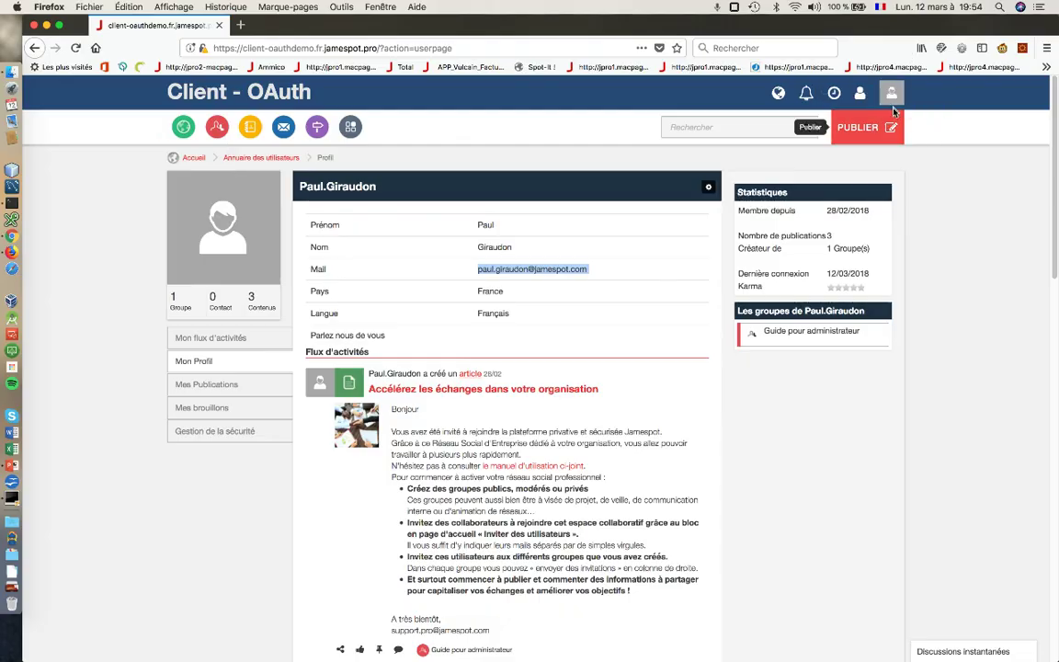
left_click(891, 95)
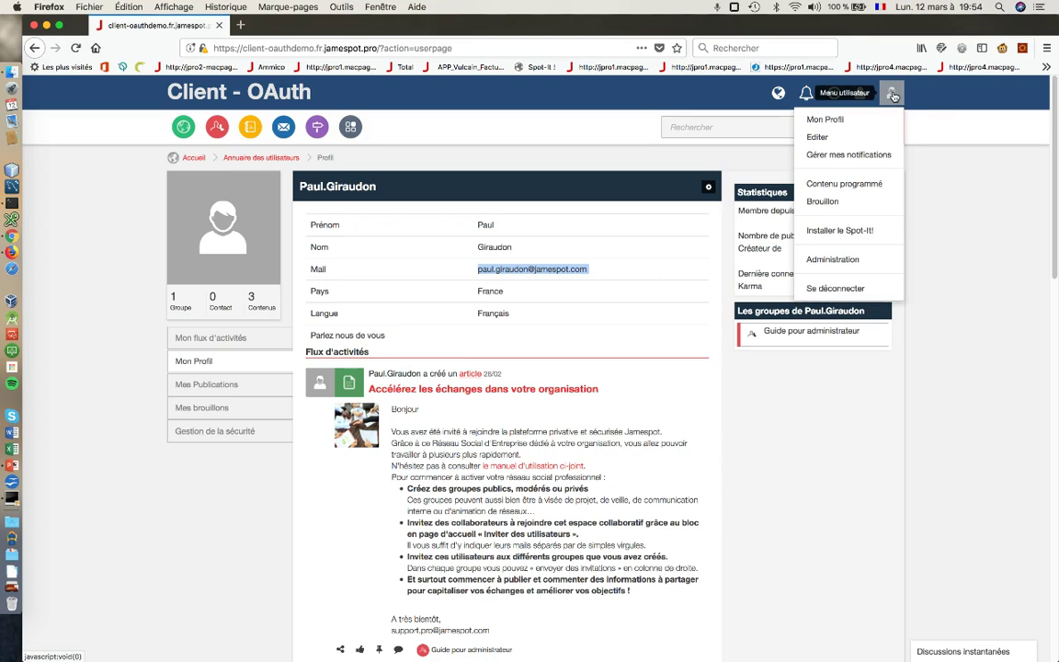
left_click(827, 290)
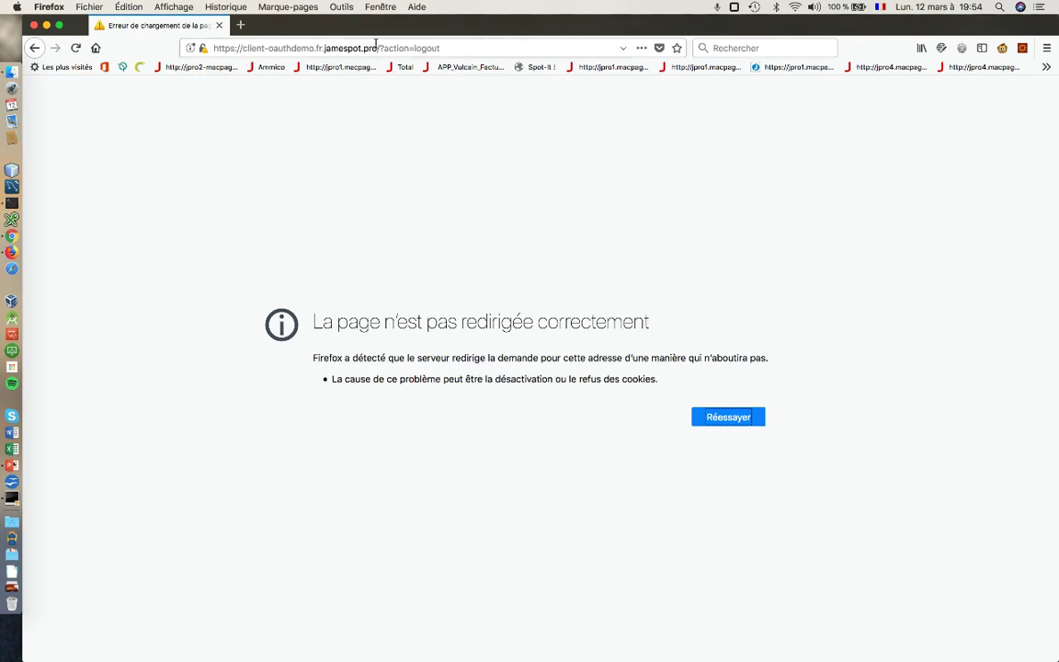
left_click_drag(378, 48, 440, 47)
key("BackSpace")
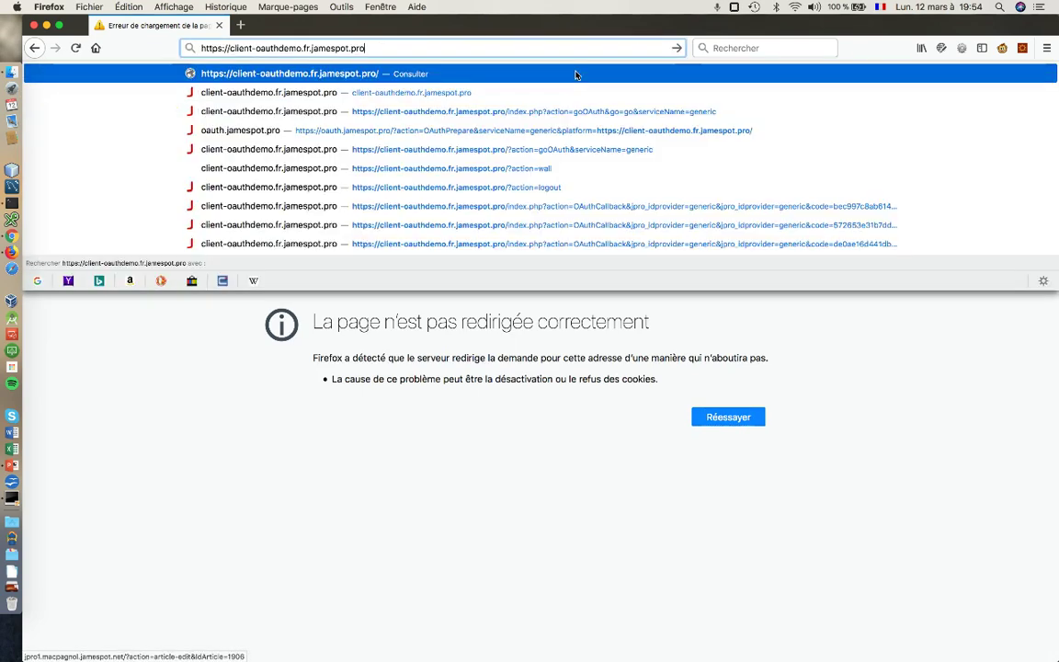
key("Return")
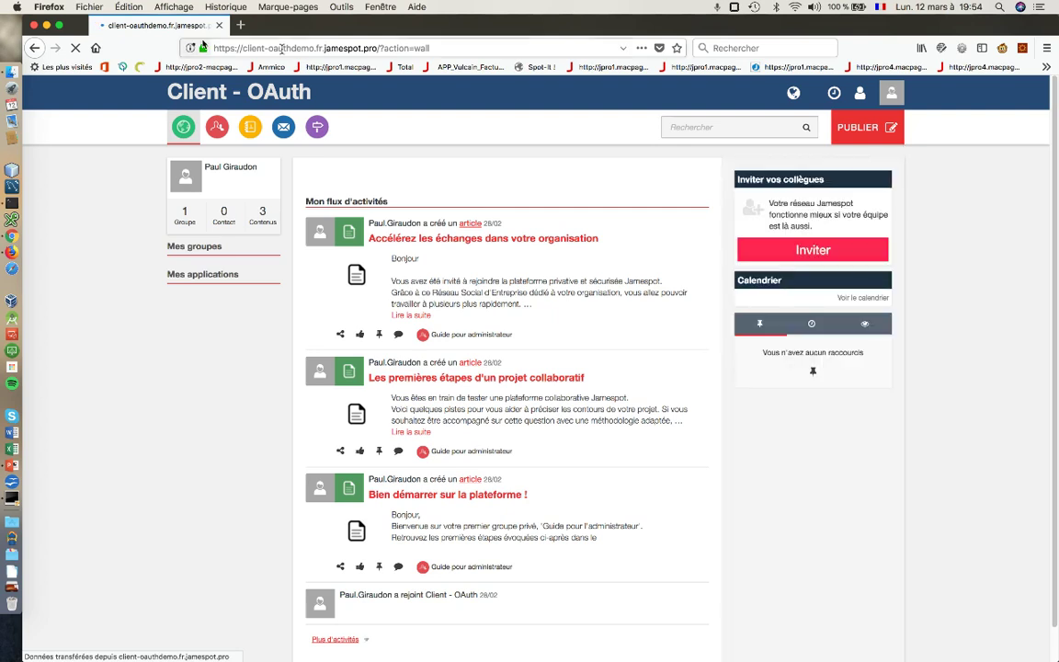
double_click(454, 49)
left_click_drag(403, 49, 386, 48)
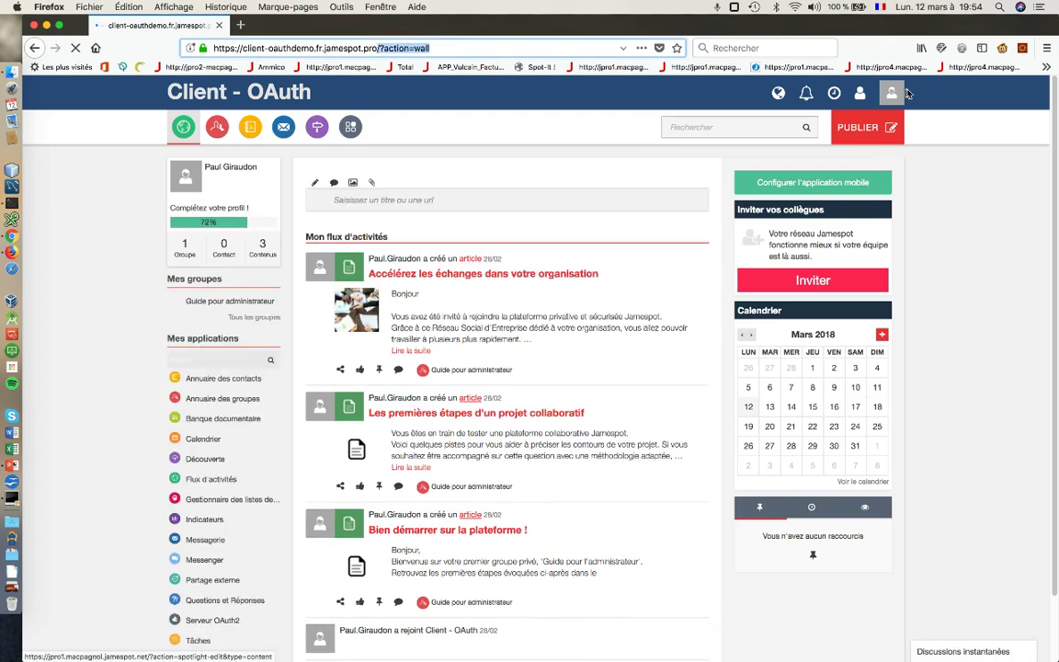
left_click(896, 95)
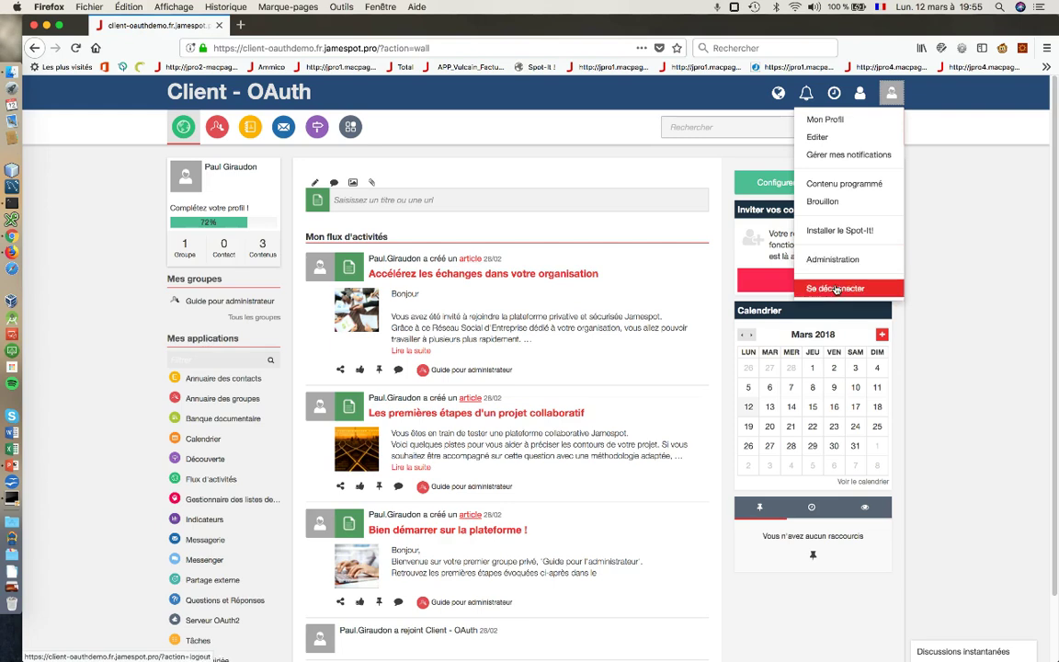
key("super+Tab")
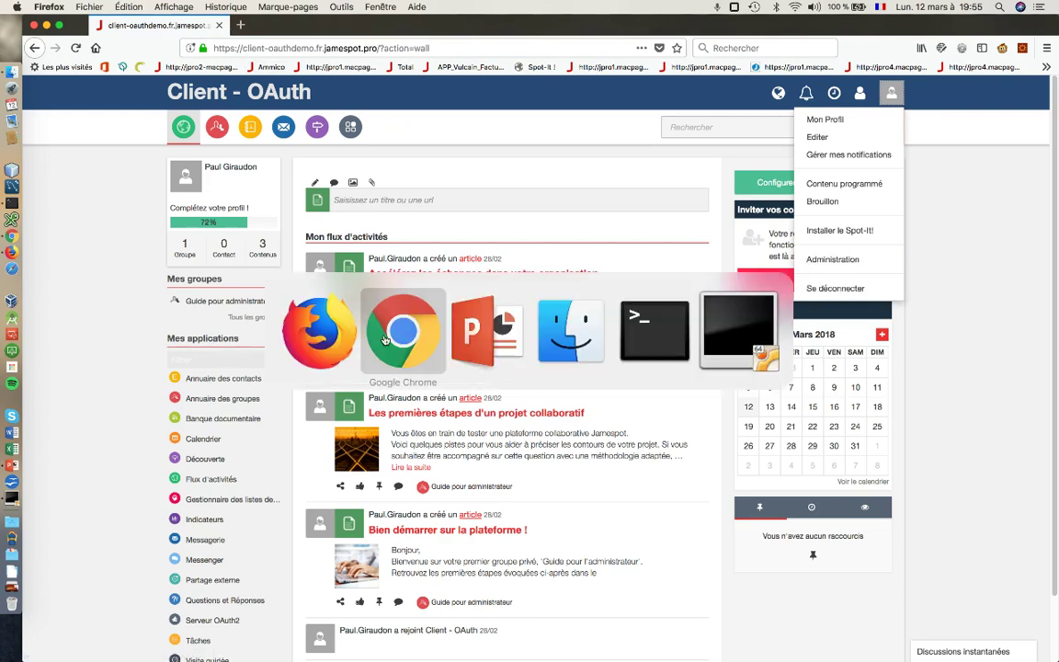
left_click(384, 341)
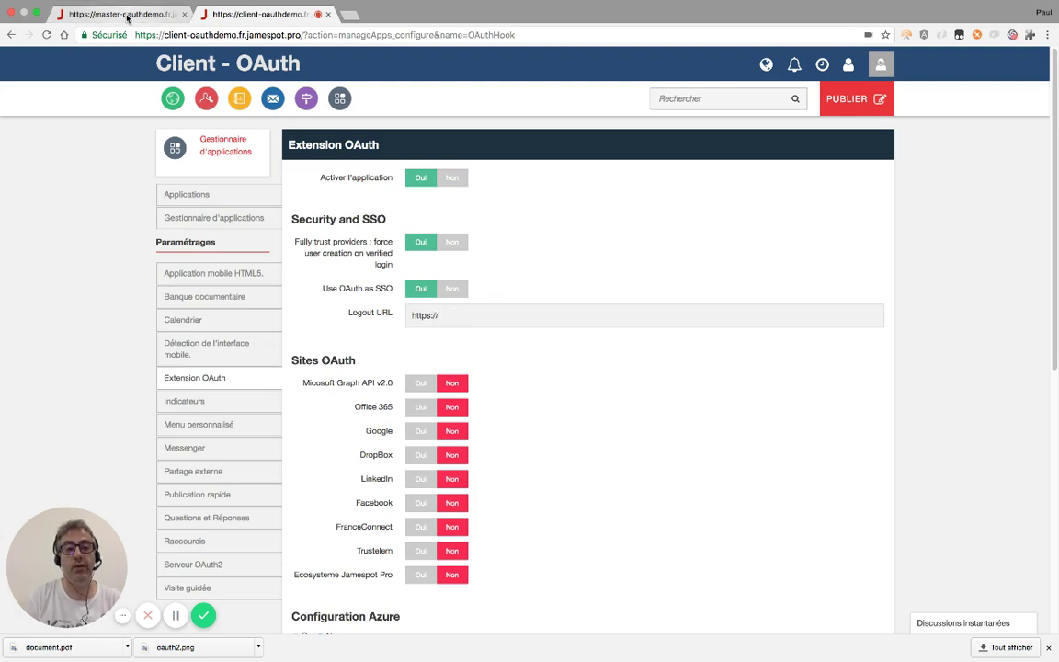
left_click(101, 14)
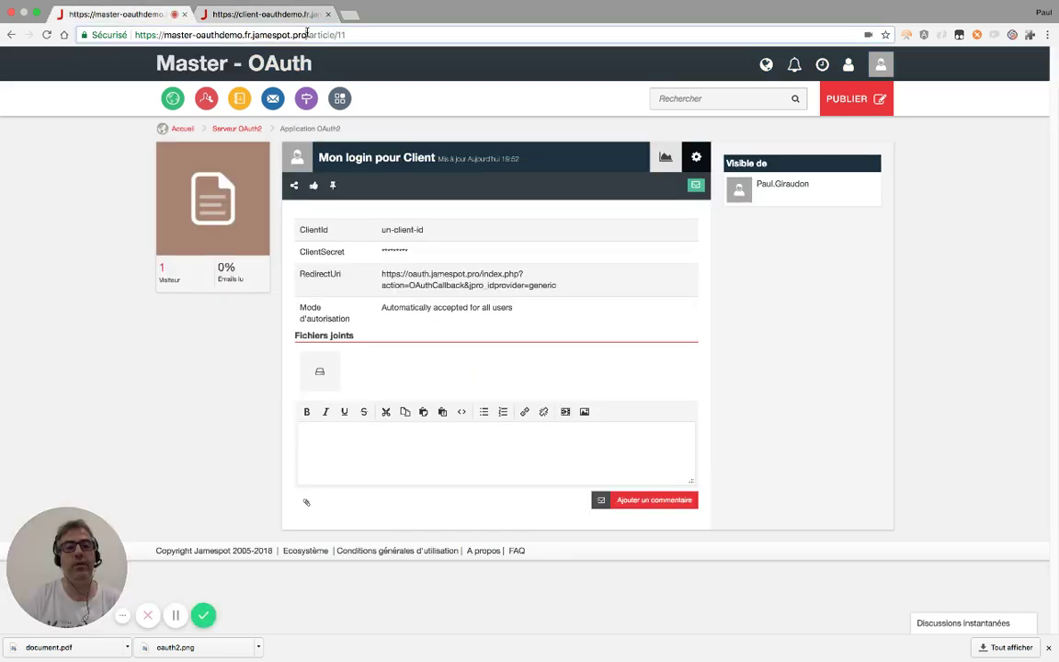
left_click_drag(304, 34, 122, 33)
key("super+c")
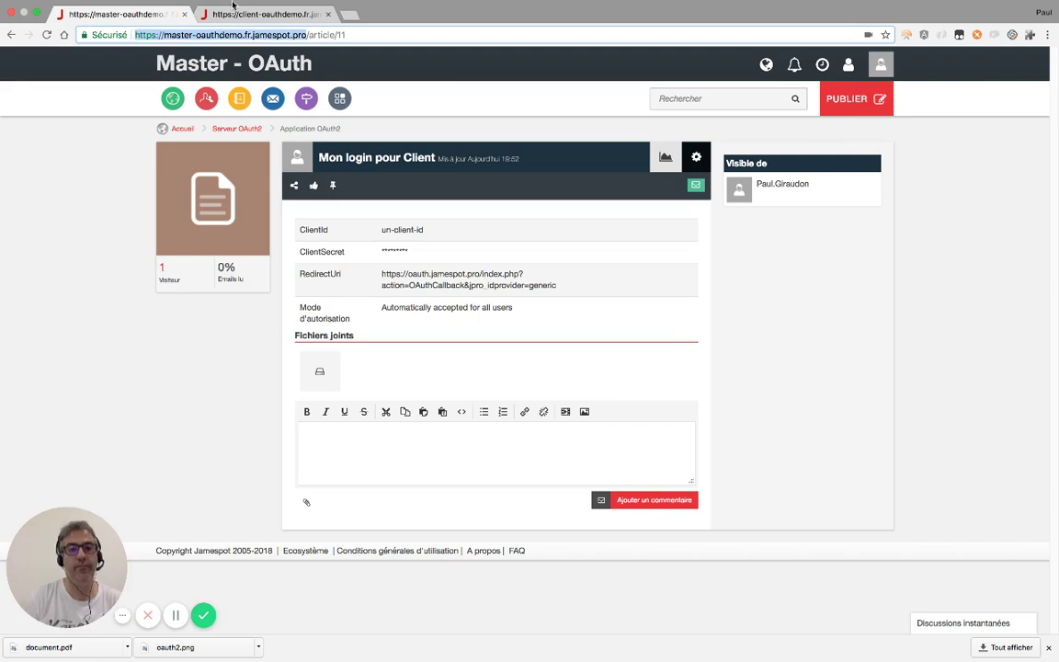
left_click(245, 14)
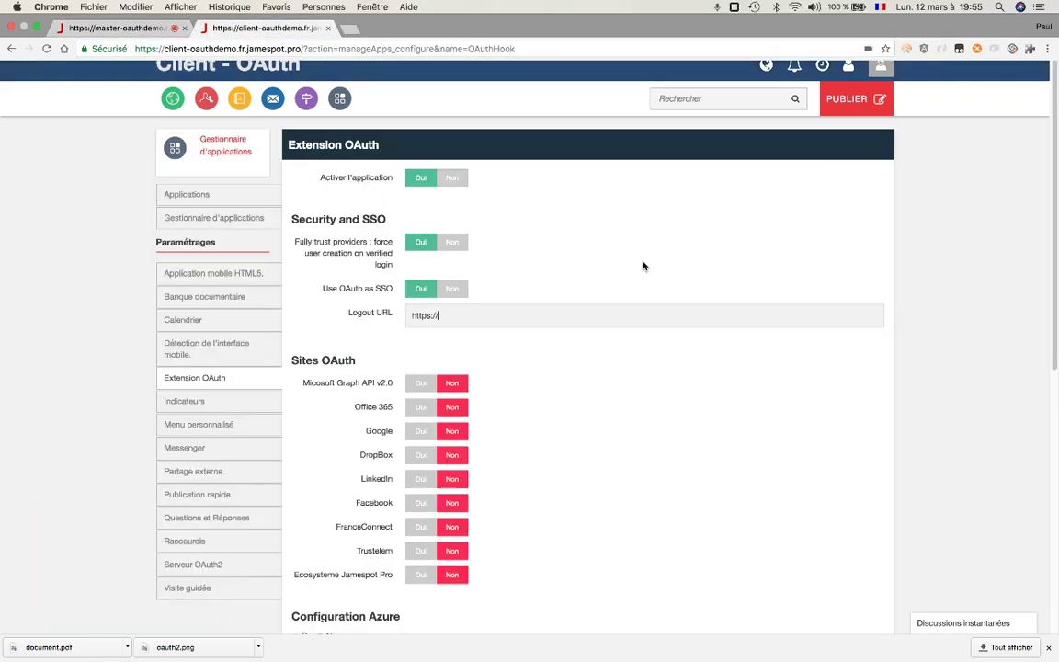
triple_click(404, 311)
key("super+v")
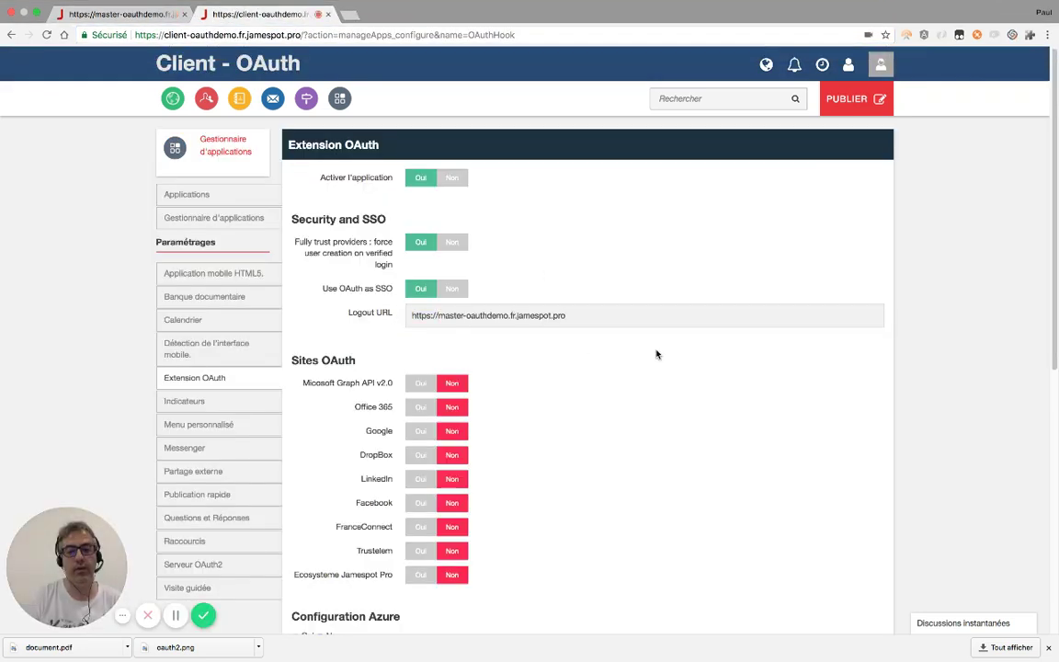
type("?")
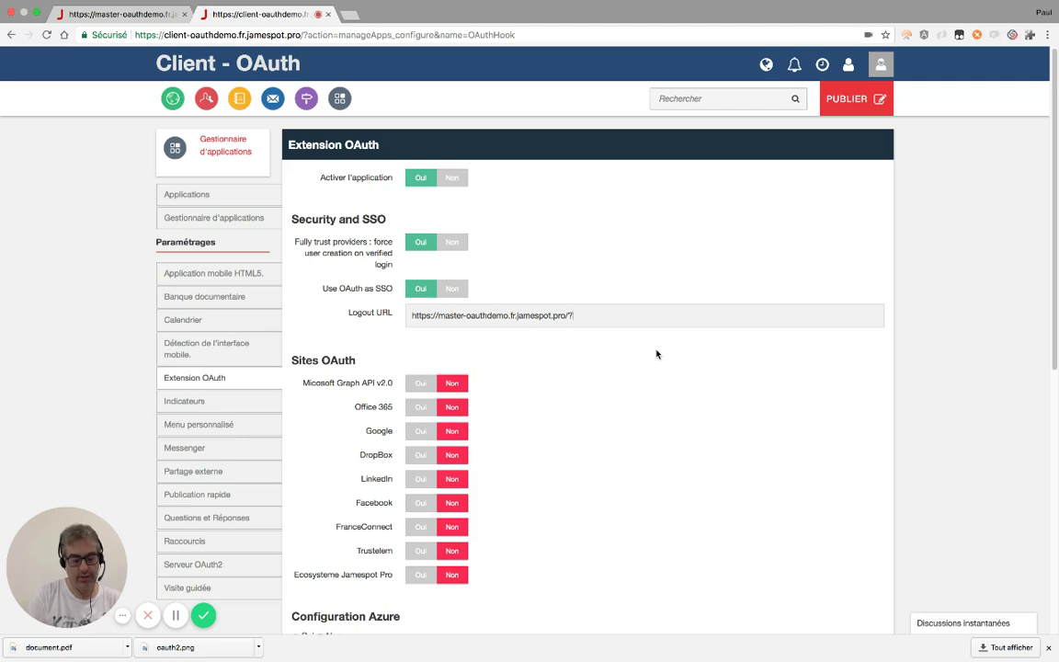
type("action=lo")
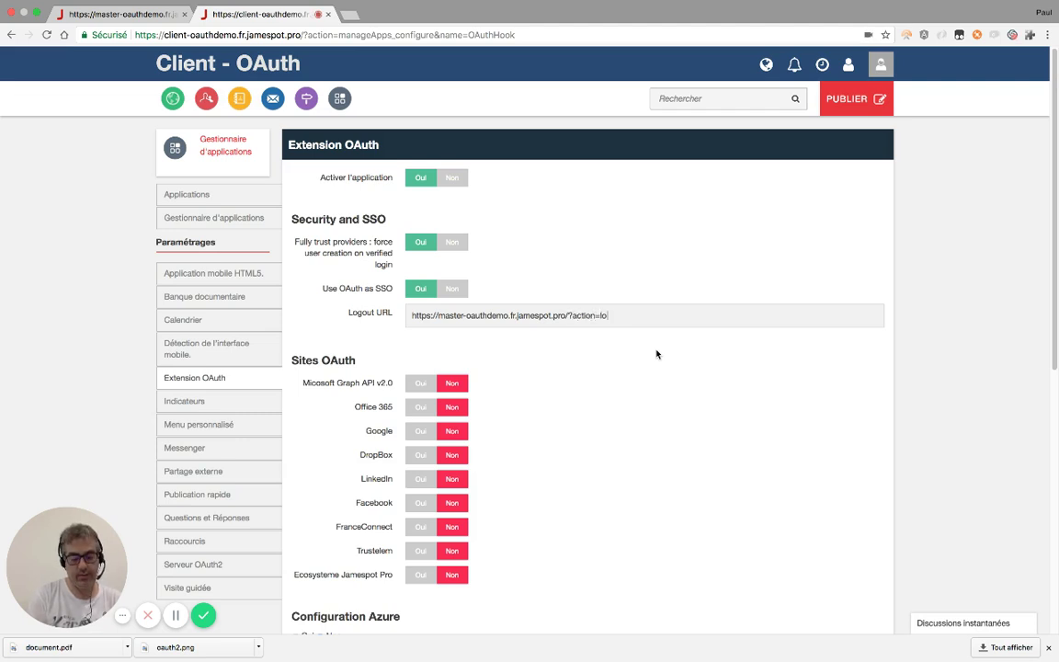
type("gout")
scroll(730, 485, "down", 5)
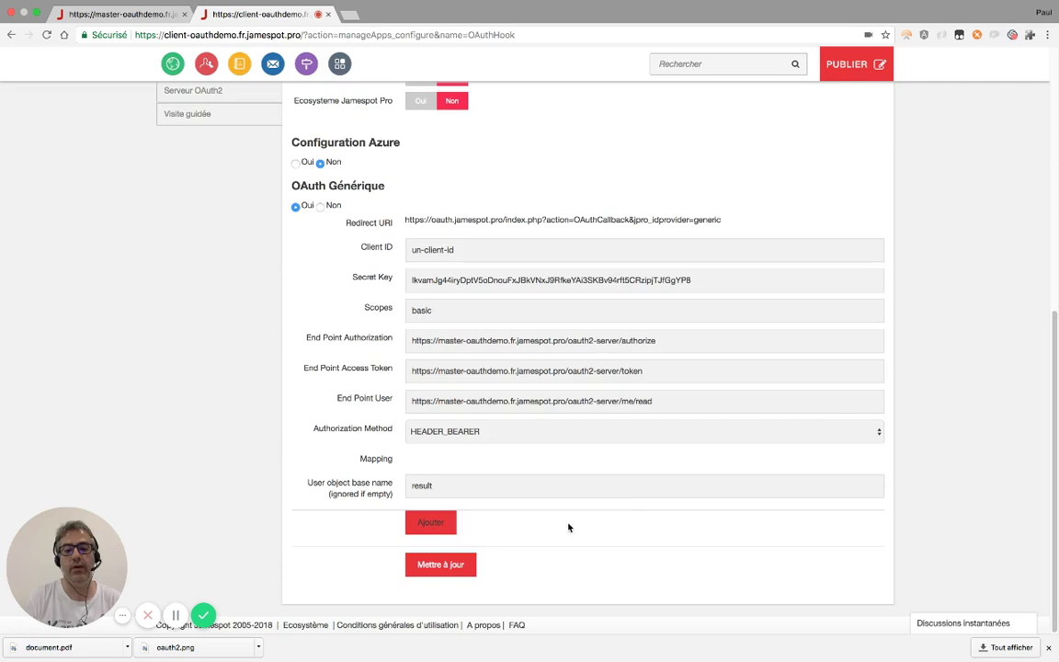
left_click(440, 563)
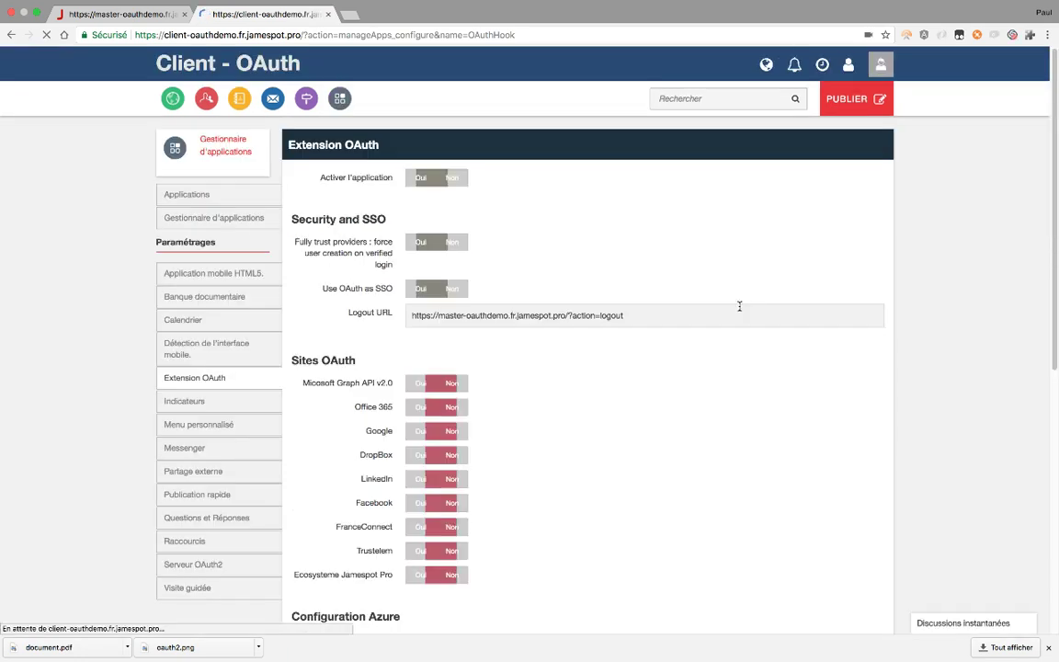
Switch to Firefox and log out of the client platform to test the configured logout URL
key("super+Tab")
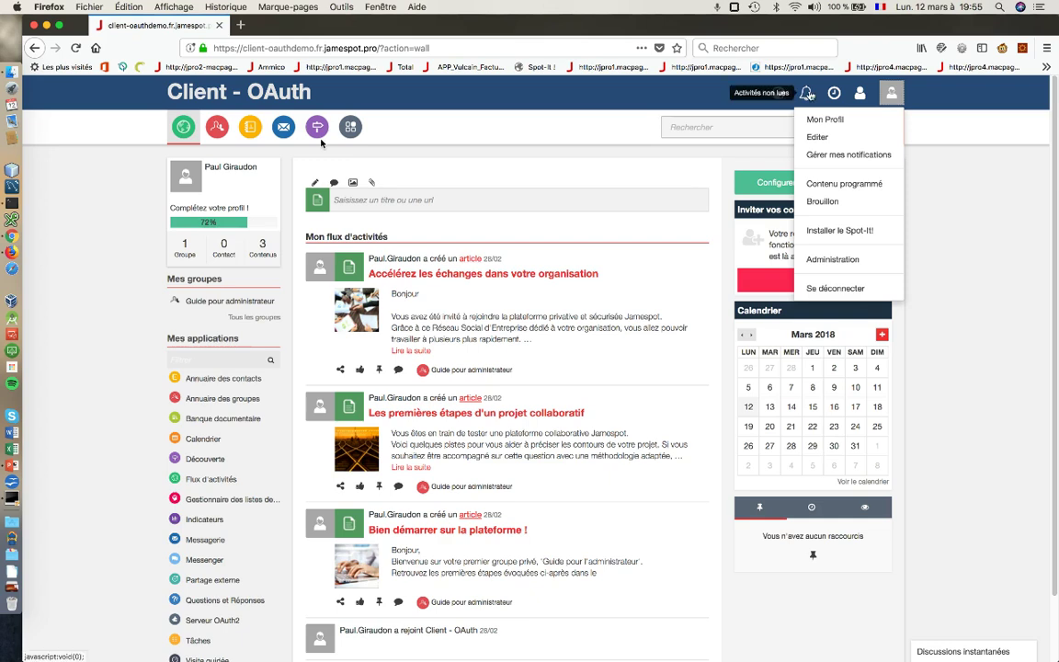
left_click(832, 290)
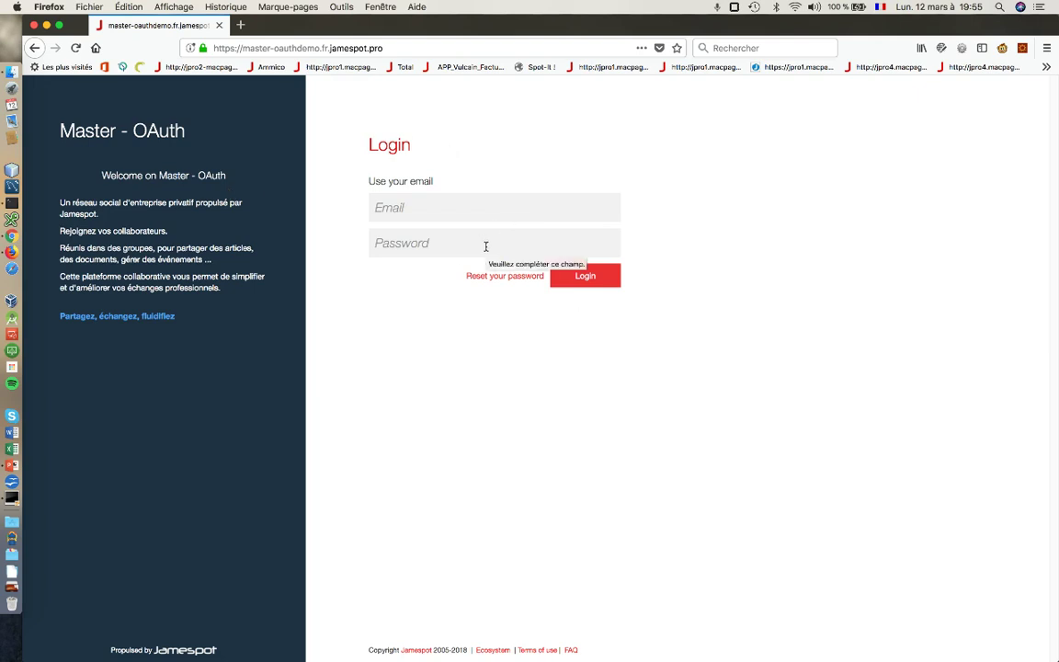
Switch back to Chrome and bring up the master platform's OAuth2 application page
key("super+Tab")
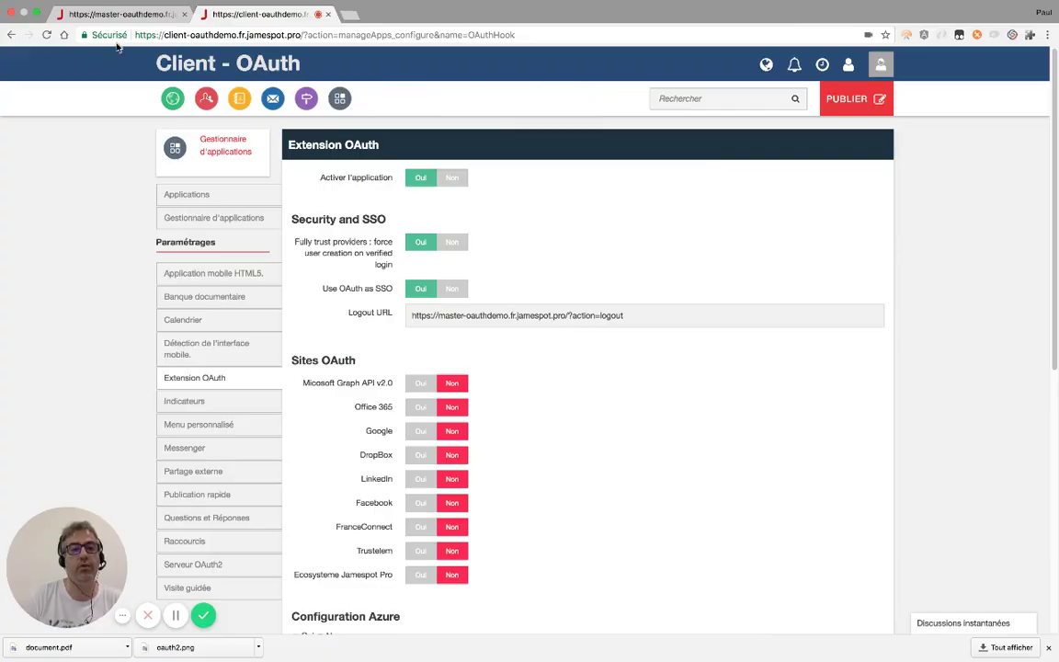
left_click(120, 14)
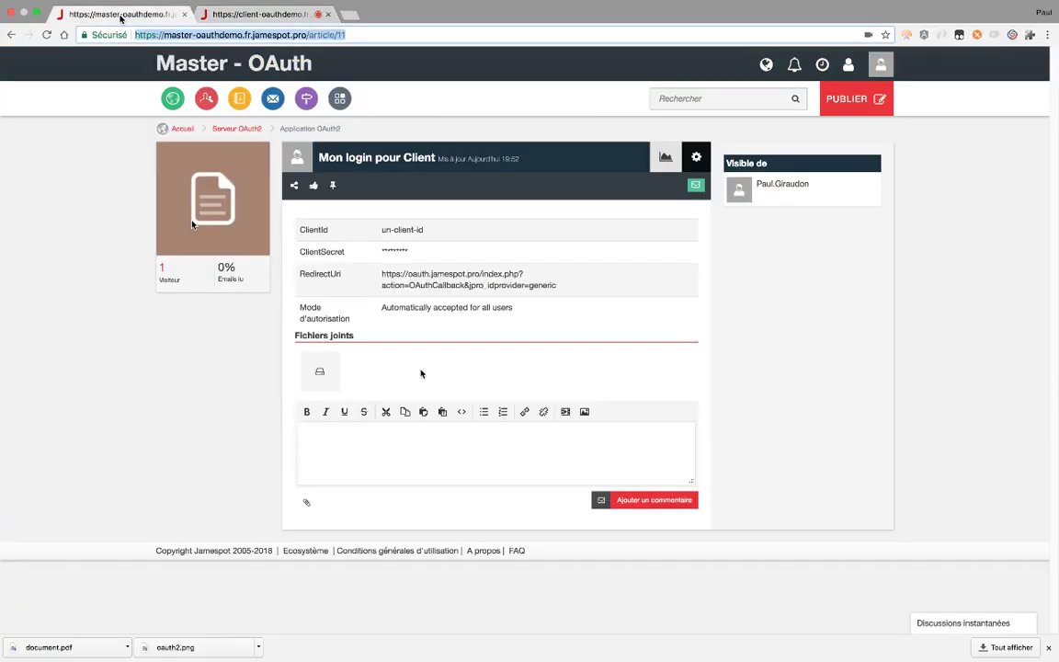